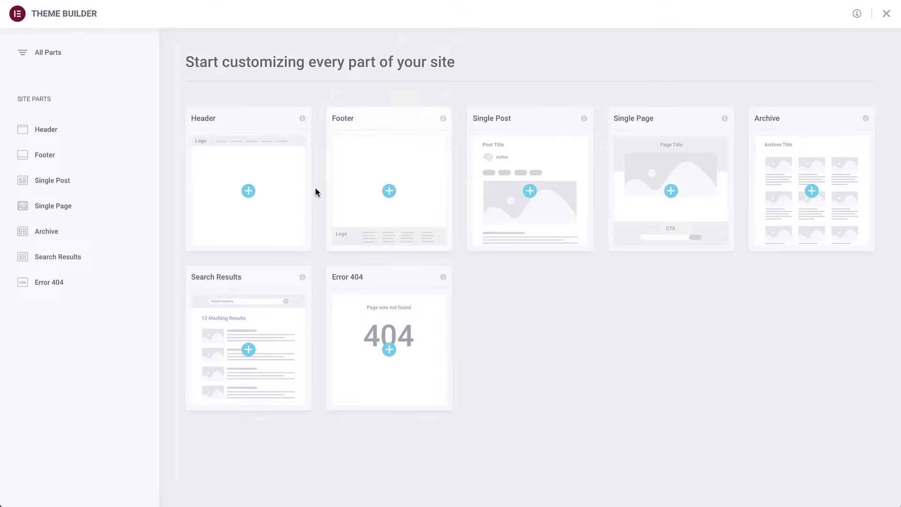
# - Create a new header template, 'Elementor Header #19', and close the Blocks library to leave an empty canvas
pyautogui.click(283, 182)
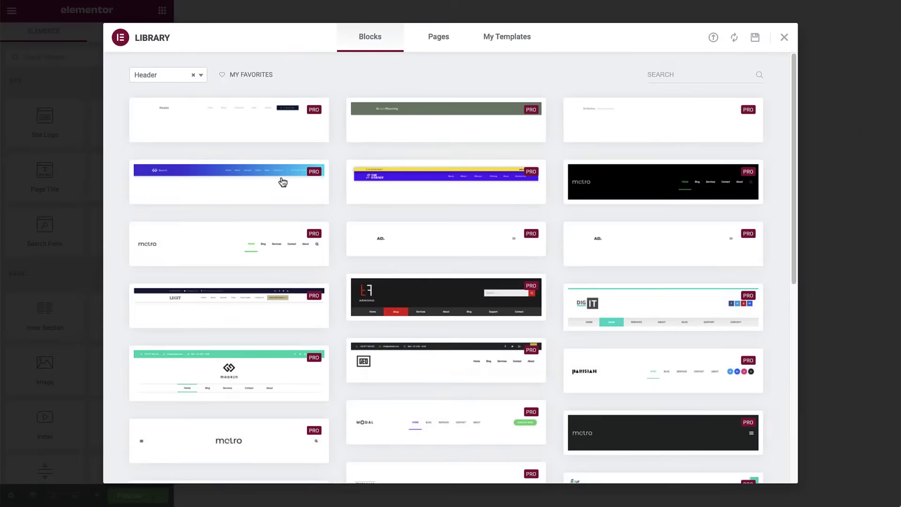
pyautogui.moveTo(389, 199)
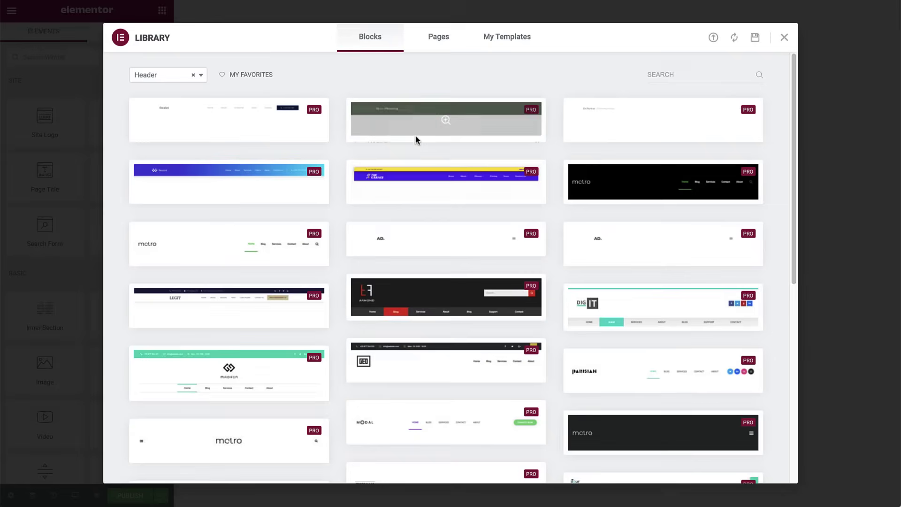
pyautogui.moveTo(624, 133)
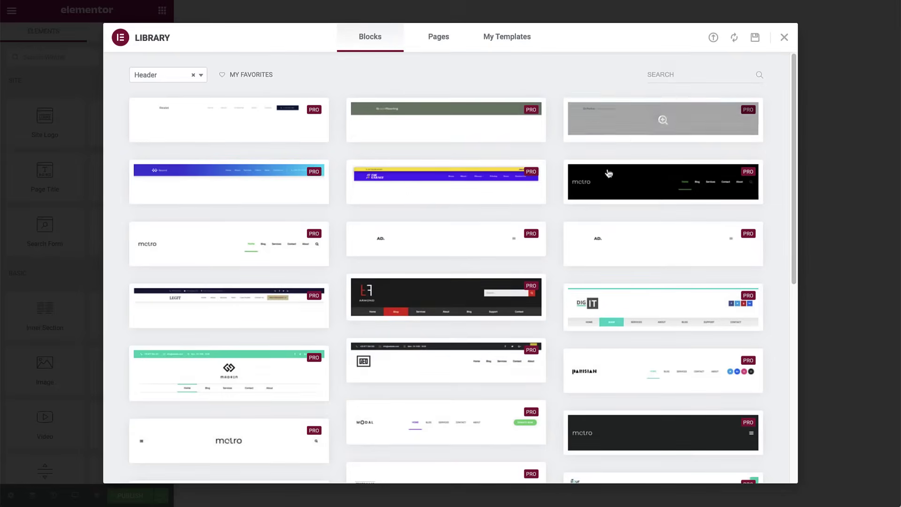
pyautogui.moveTo(592, 198)
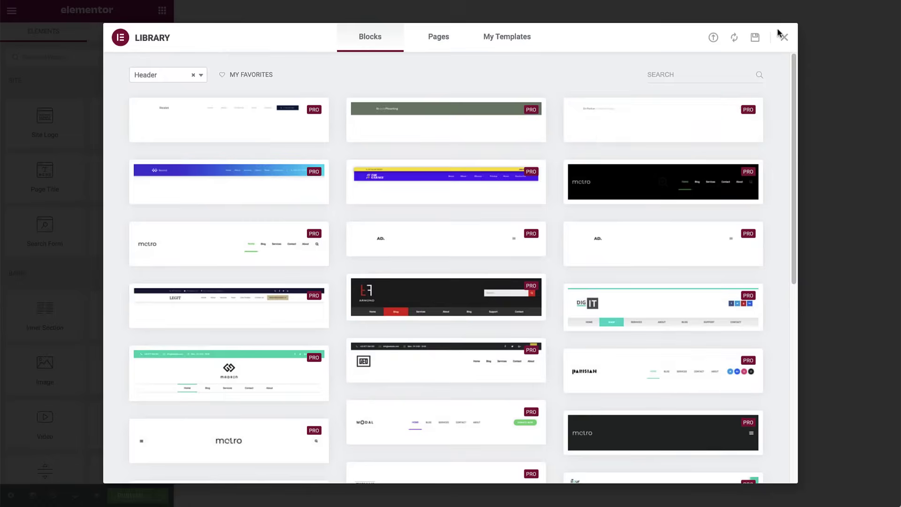
pyautogui.click(784, 38)
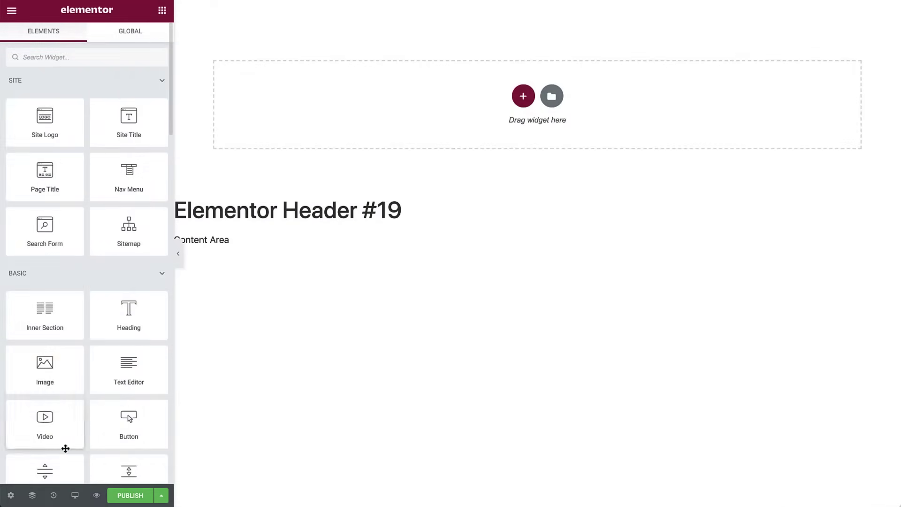
# - Rename the template to 'Header' in its settings
pyautogui.click(10, 494)
pyautogui.tripleClick(105, 111)
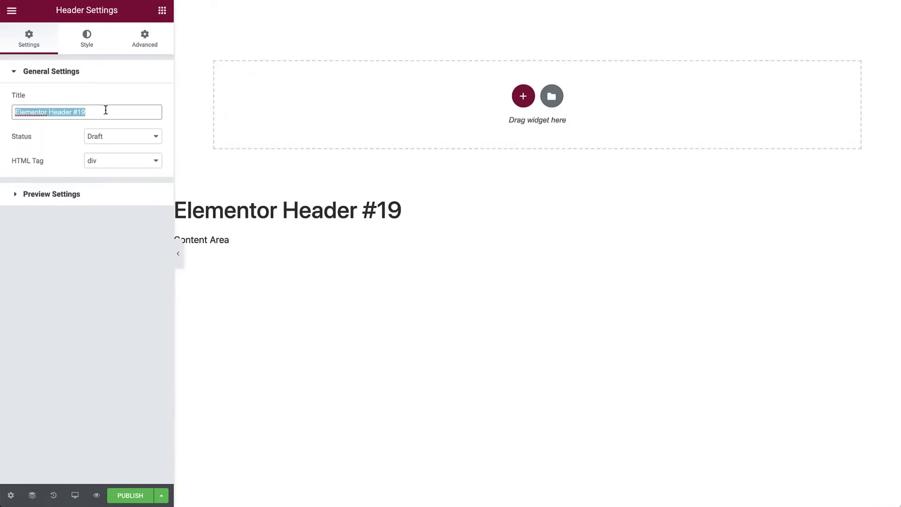
pyautogui.write('Header')
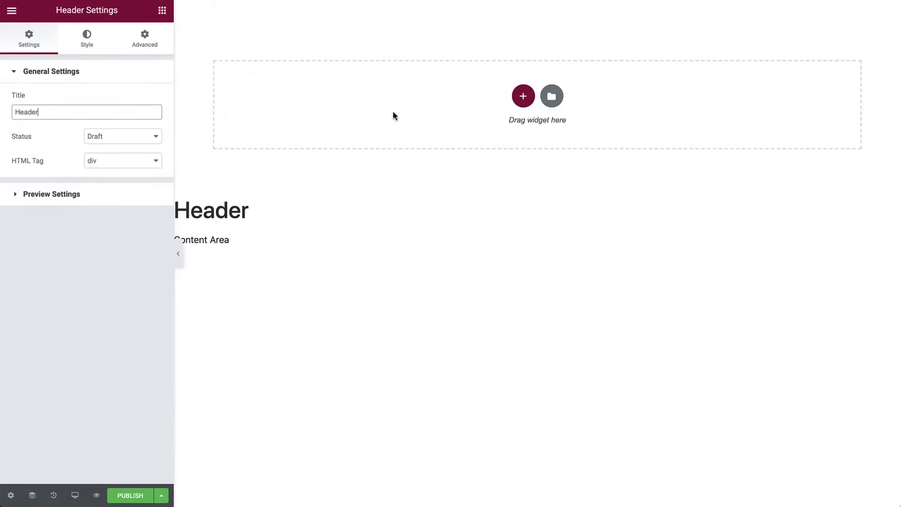
# - Add a two-column section and set its content width to 1350
pyautogui.click(523, 95)
pyautogui.click(452, 118)
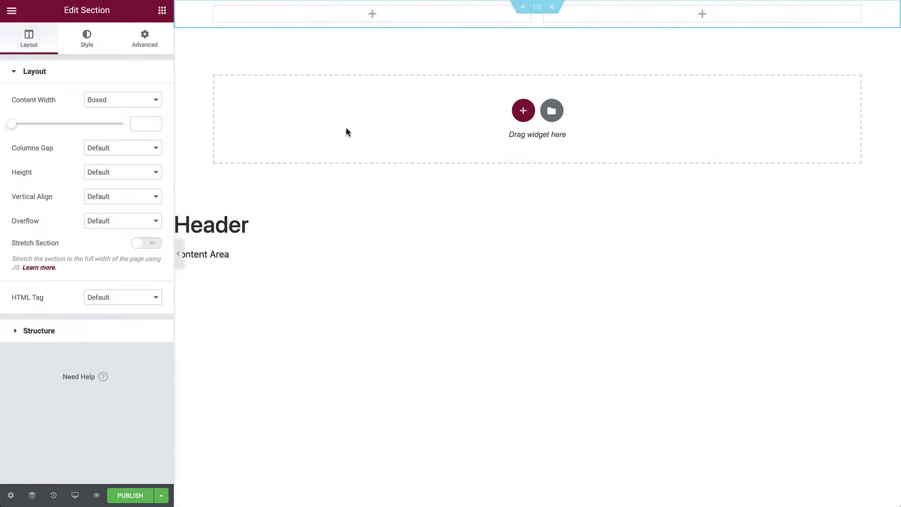
pyautogui.moveTo(10, 125); pyautogui.dragTo(81, 126)
pyautogui.moveTo(137, 125); pyautogui.dragTo(181, 127)
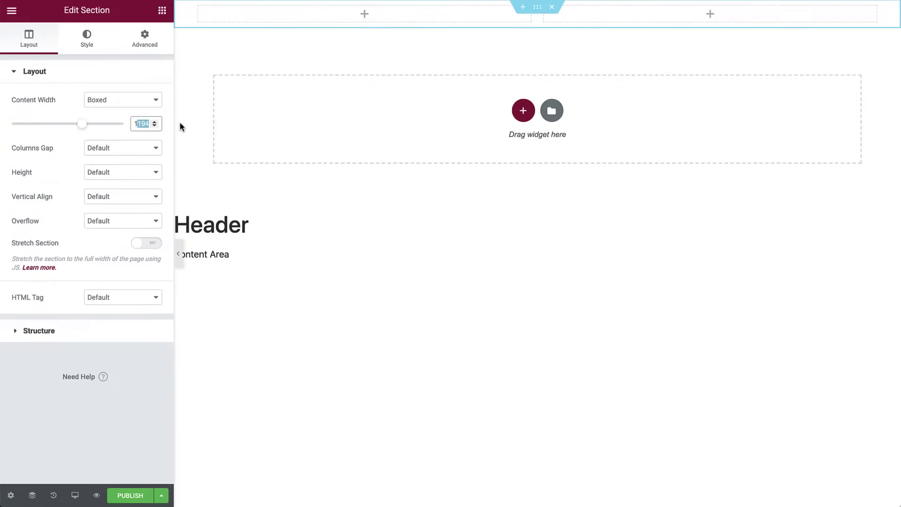
pyautogui.write('350')
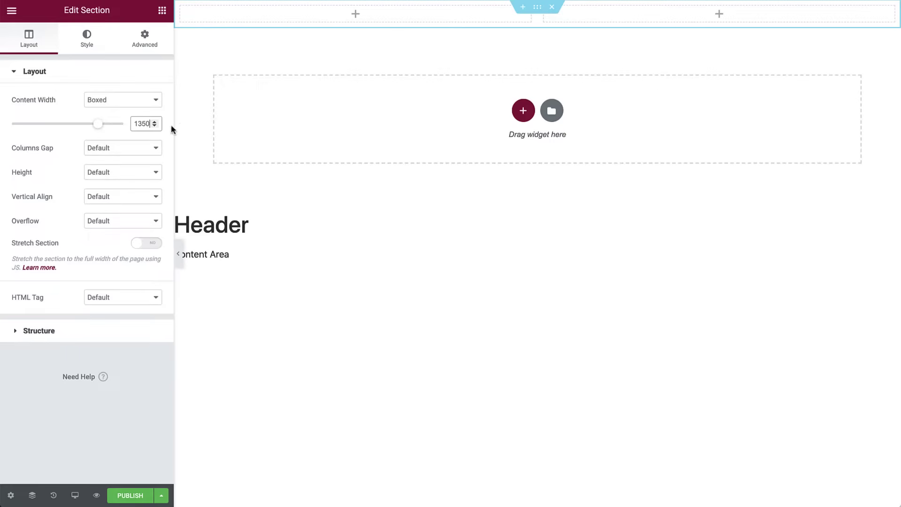
# - Set the section height to Min Height with a minimum of 15 VH
pyautogui.click(138, 175)
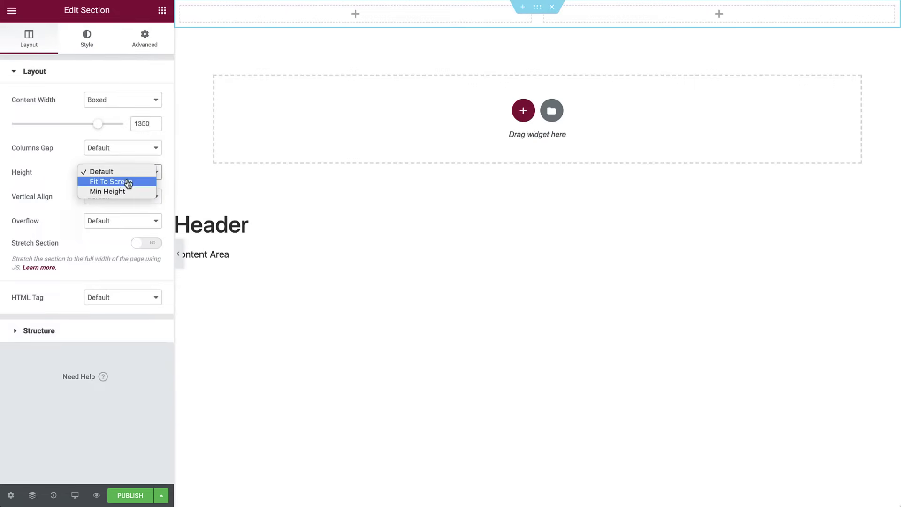
pyautogui.click(117, 192)
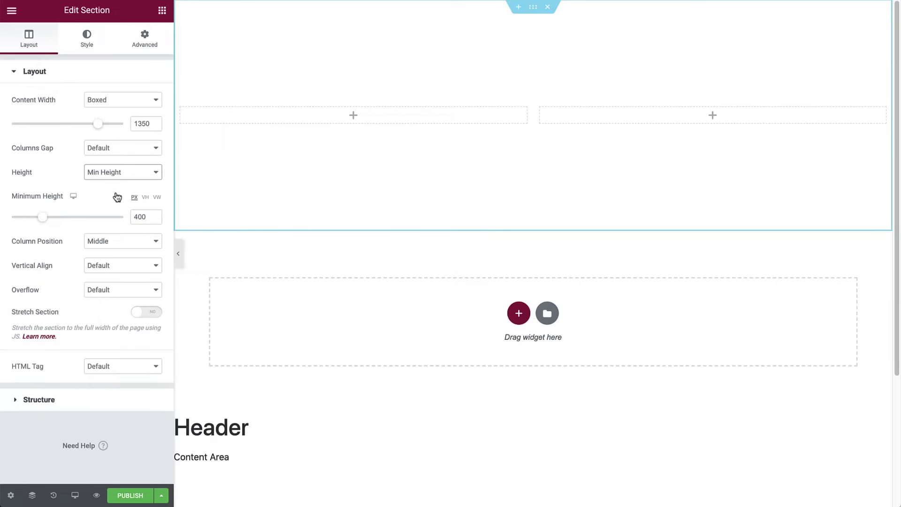
pyautogui.click(146, 199)
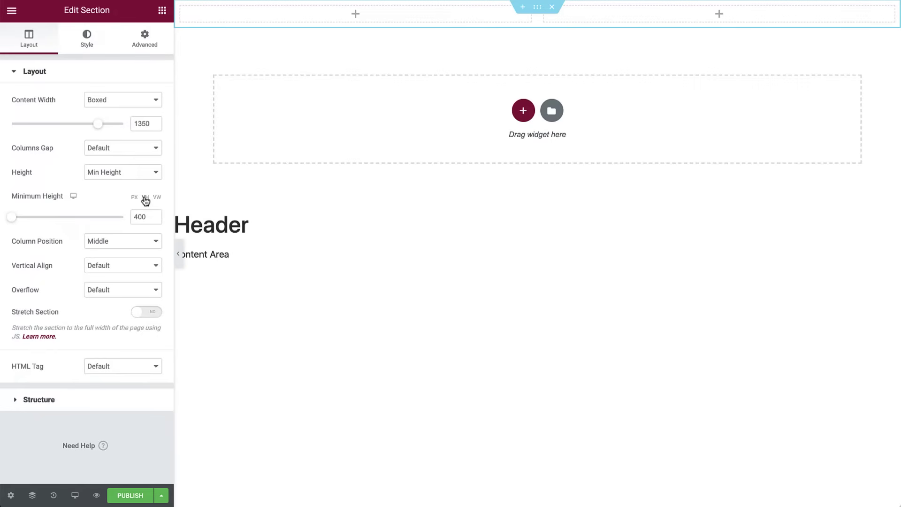
pyautogui.doubleClick(142, 215)
pyautogui.write('15')
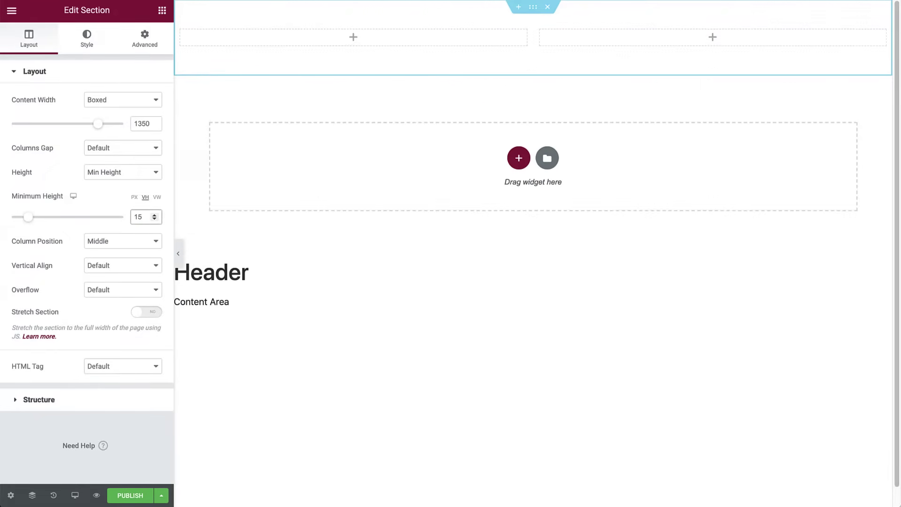
# - Drag a Site Logo widget into the header's left column
pyautogui.click(162, 11)
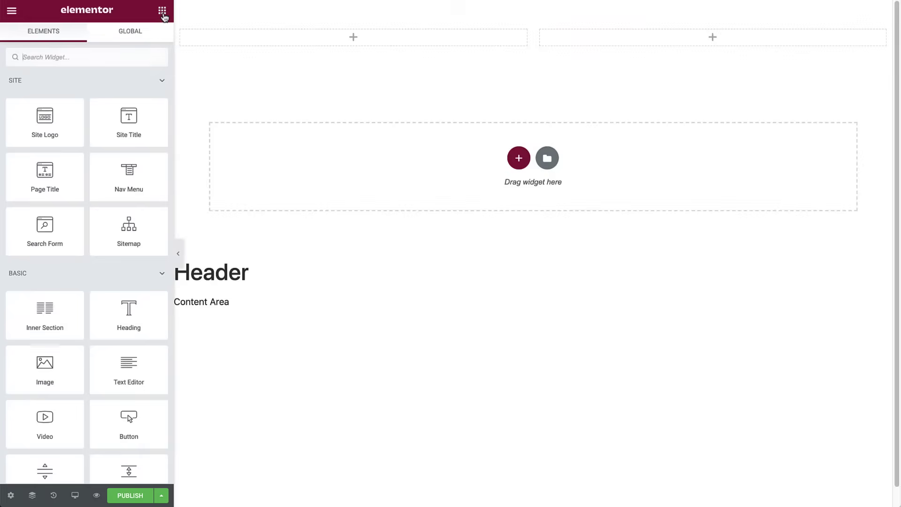
pyautogui.moveTo(56, 131); pyautogui.dragTo(288, 44)
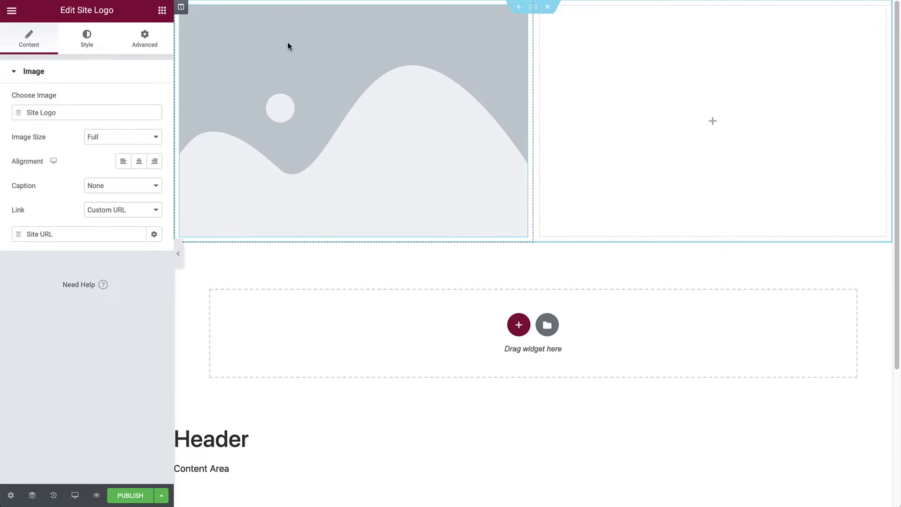
# - In Site Identity, enter the owner's name as the site name and paste the description '3D Design - Graphic Design - Illustration'
pyautogui.click(12, 19)
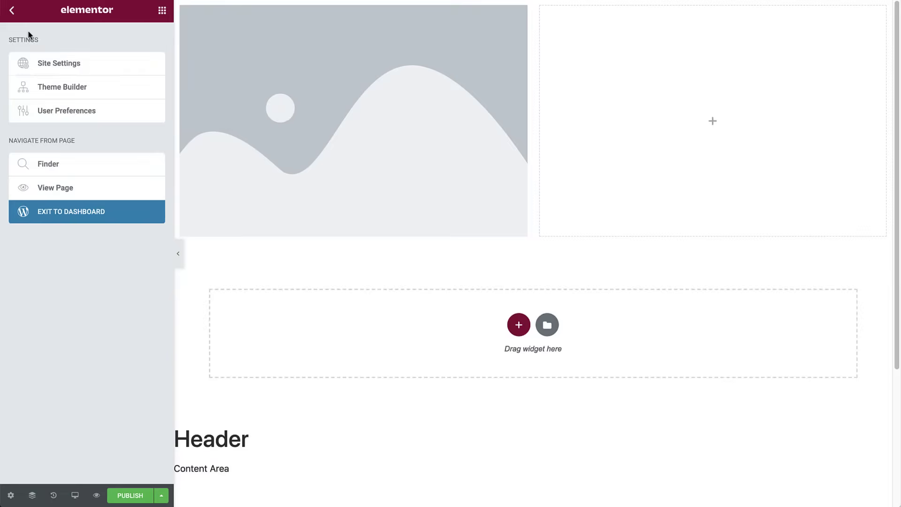
pyautogui.click(57, 65)
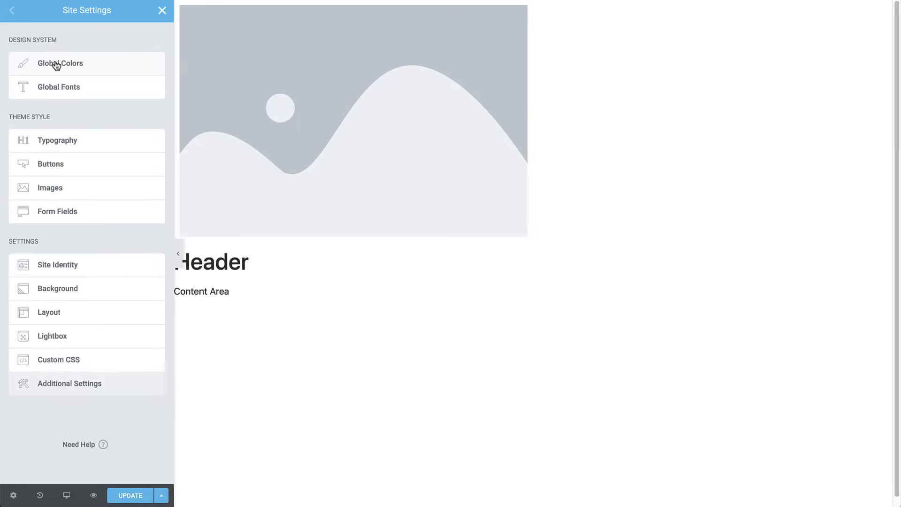
pyautogui.click(96, 264)
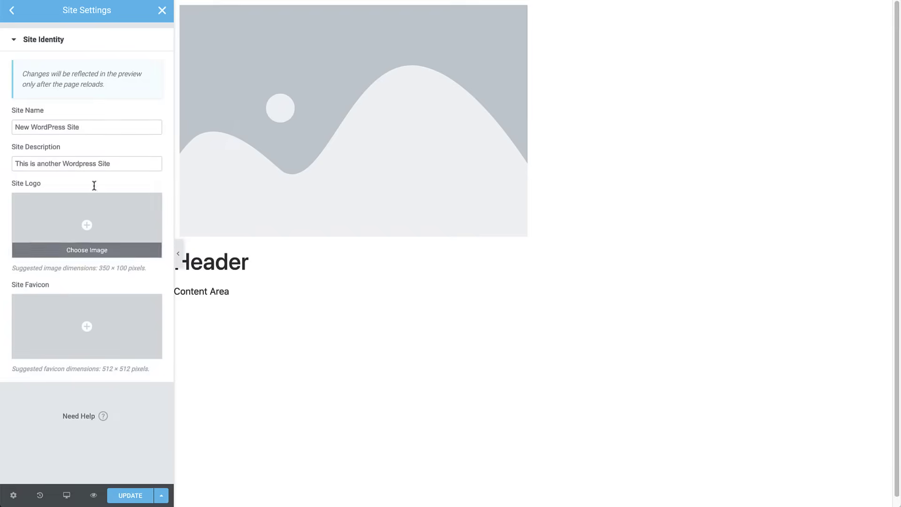
pyautogui.tripleClick(103, 129)
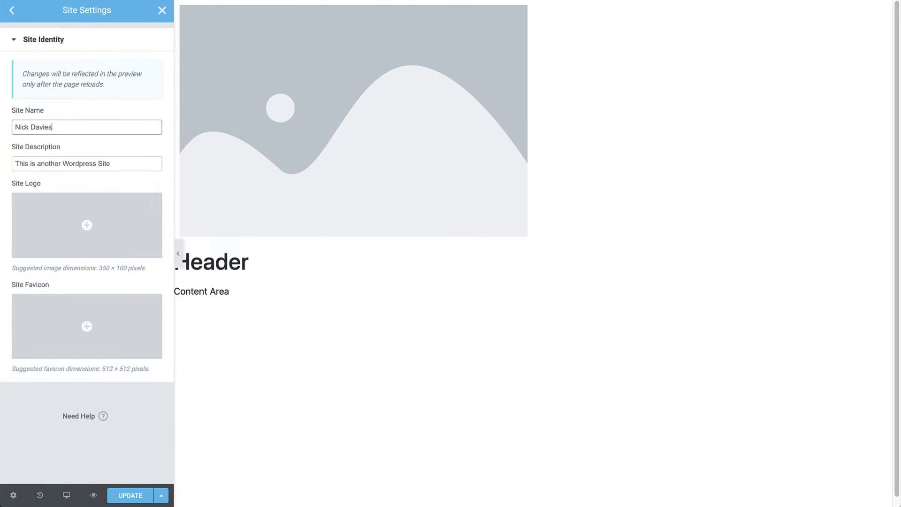
pyautogui.press('Tab')
pyautogui.write('3D Design - Graphic Design - Illustration')
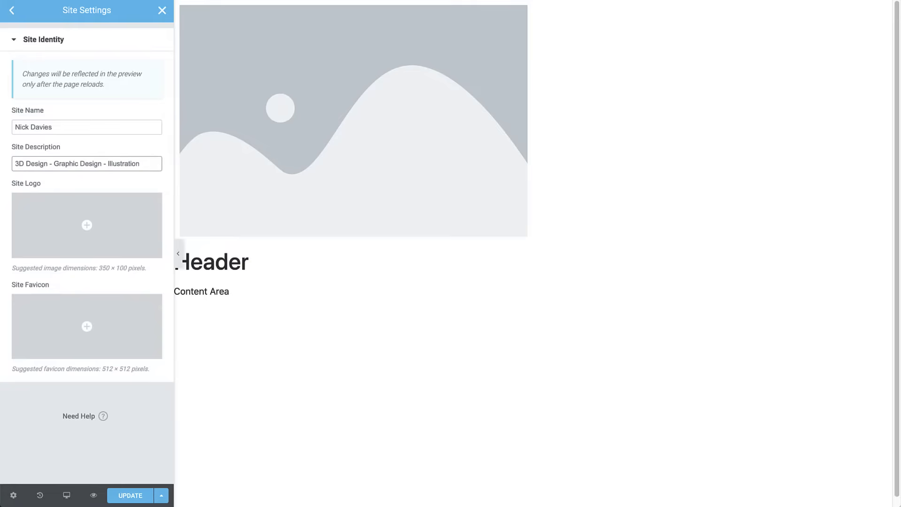
# - Upload LogoW.png and use it as the site logo
pyautogui.click(118, 213)
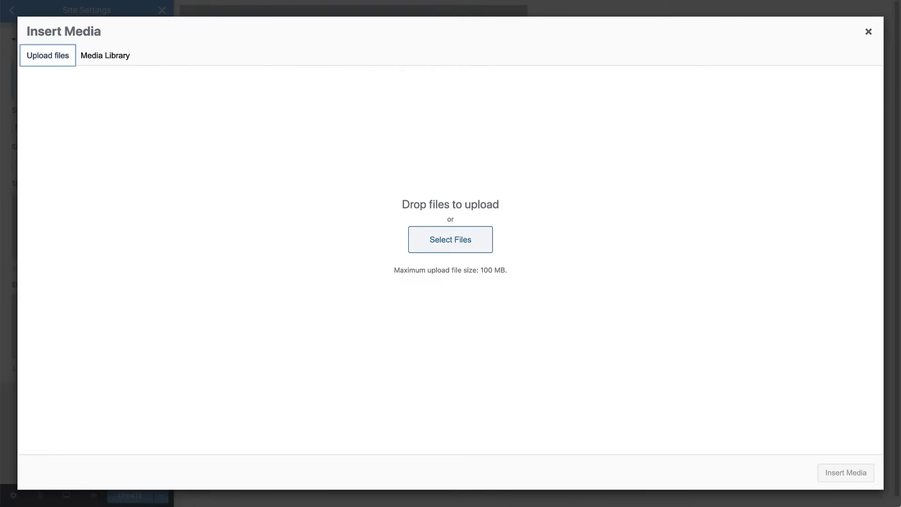
pyautogui.press('super+Tab')
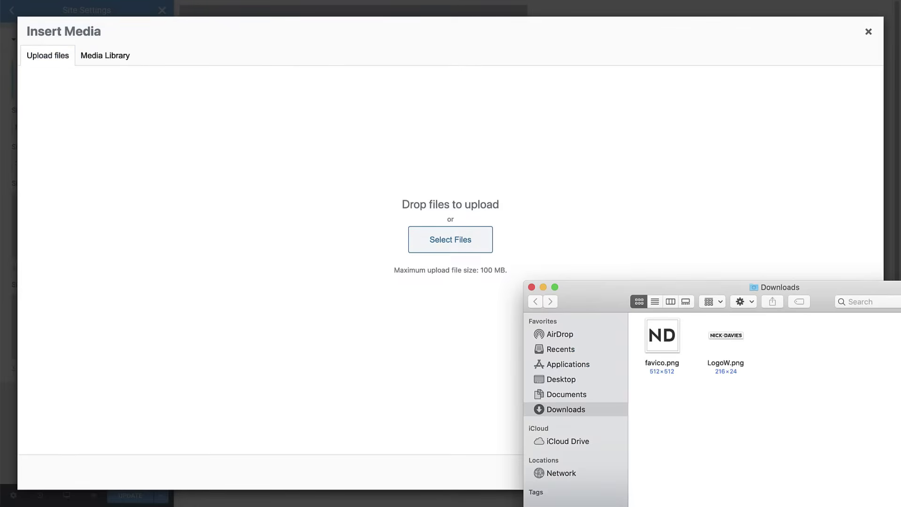
pyautogui.moveTo(726, 335); pyautogui.dragTo(472, 212)
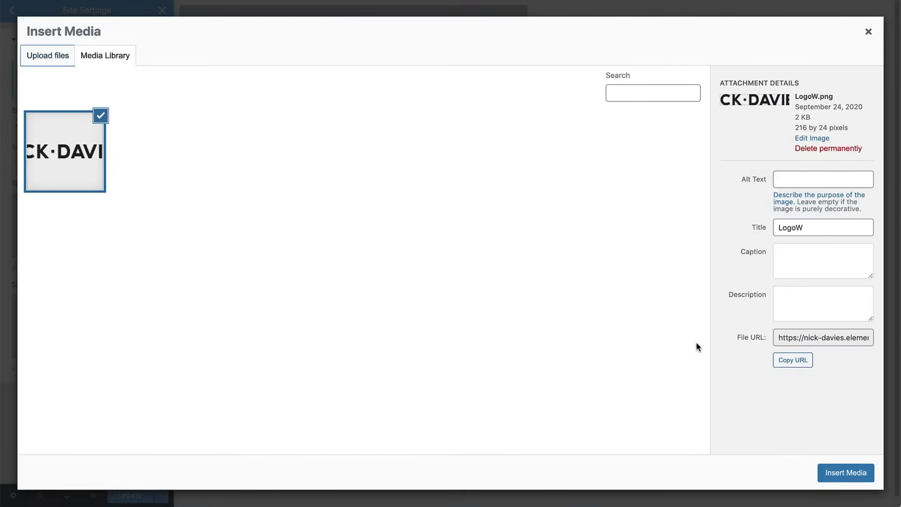
pyautogui.click(847, 470)
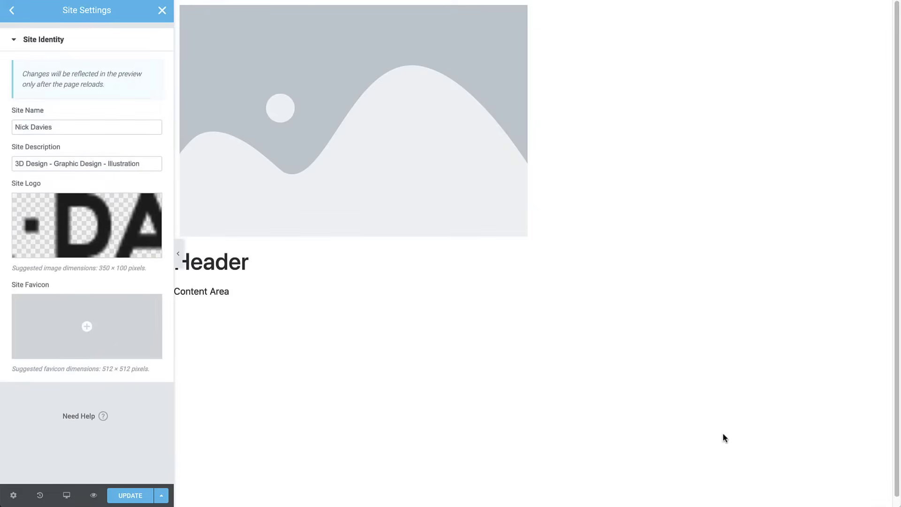
# - Upload favico.png as the site favicon and save the Site Identity settings
pyautogui.click(141, 343)
pyautogui.press('super+Tab')
pyautogui.moveTo(662, 335); pyautogui.dragTo(447, 226)
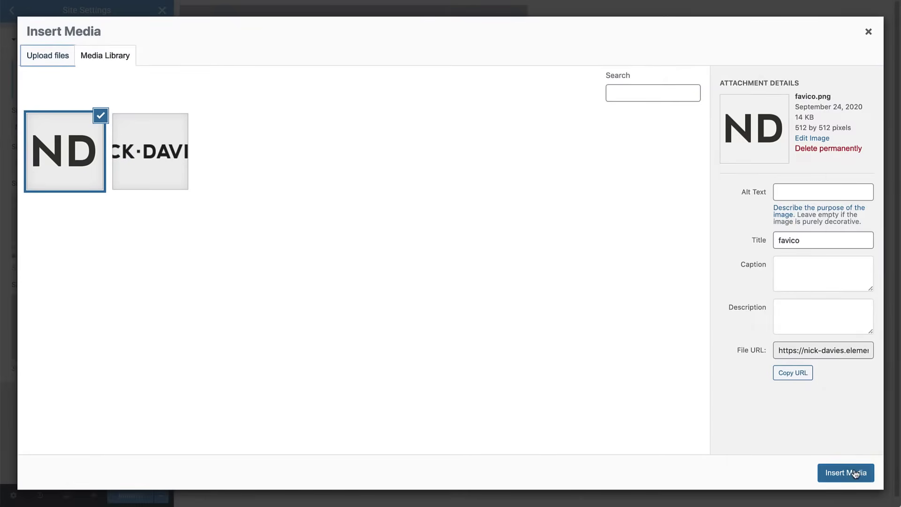
pyautogui.click(855, 474)
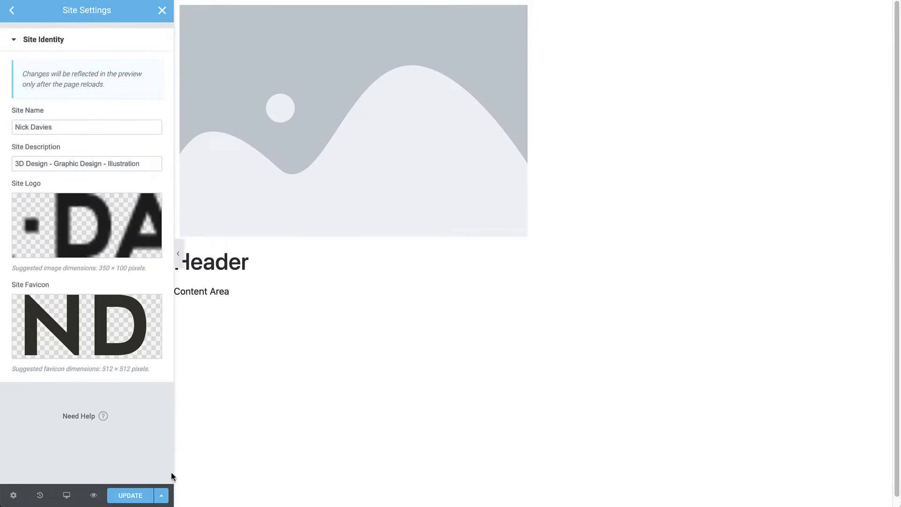
pyautogui.click(140, 499)
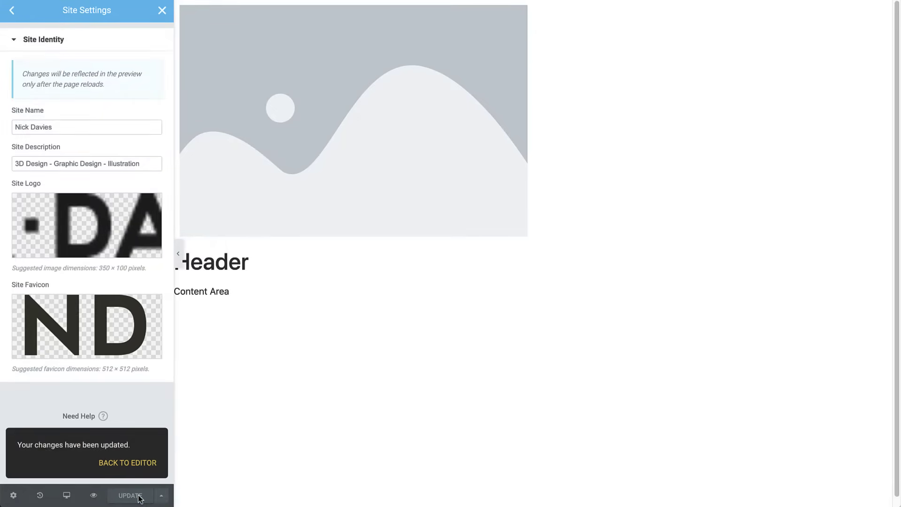
# - Back in the header, left-align the NICK·DAVIES logo
pyautogui.click(127, 463)
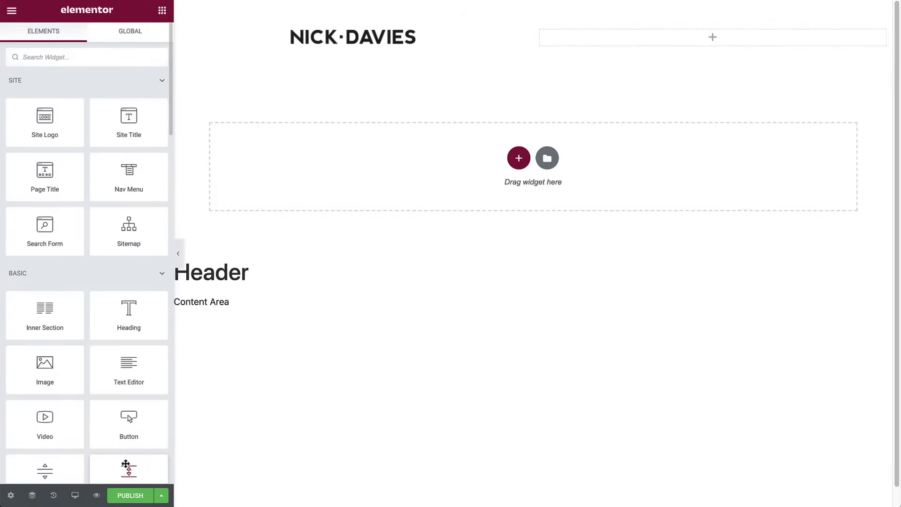
pyautogui.click(369, 46)
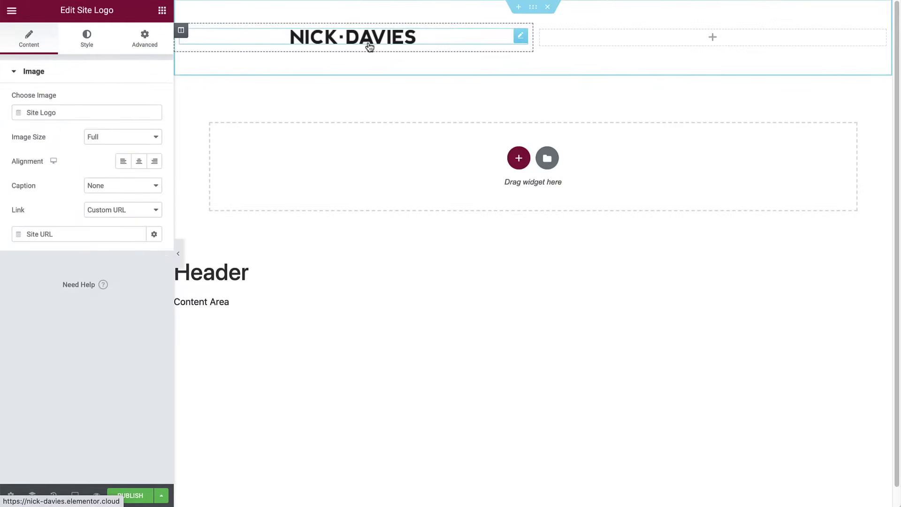
pyautogui.click(126, 162)
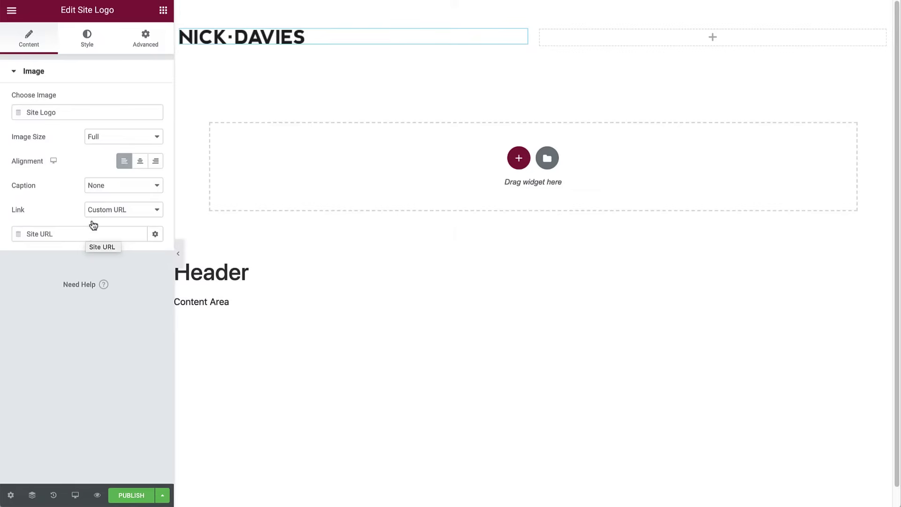
# - Set the logo column's vertical alignment to Middle
pyautogui.click(182, 31)
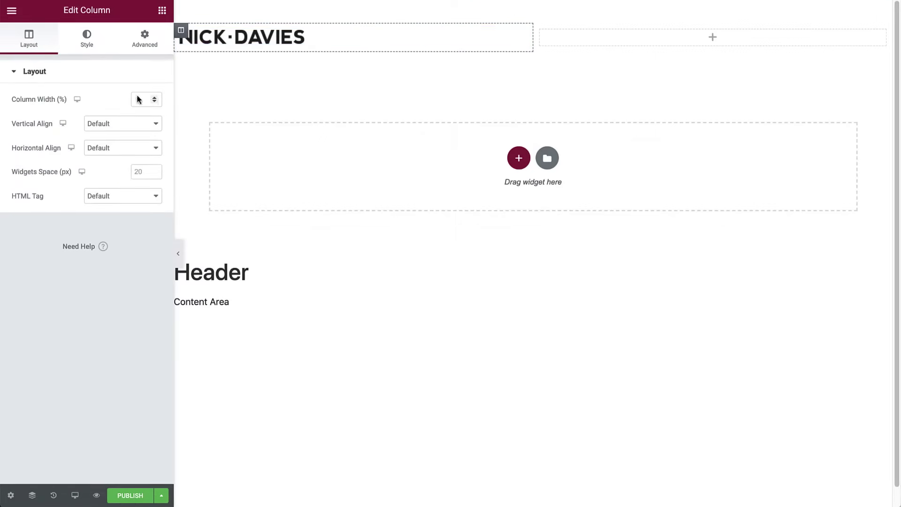
pyautogui.click(121, 124)
pyautogui.click(112, 145)
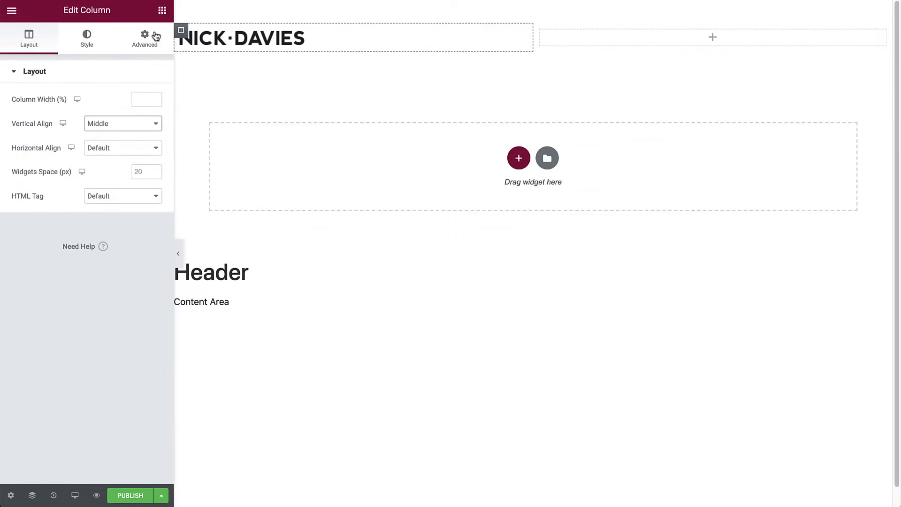
pyautogui.click(163, 12)
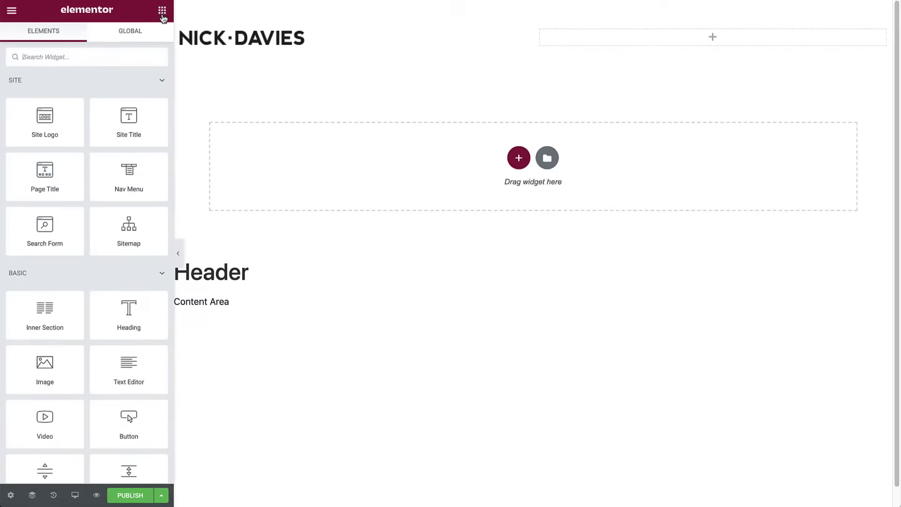
# - Drop a Nav Menu widget into the empty right header column, then open the Finder
pyautogui.moveTo(133, 173); pyautogui.dragTo(616, 41)
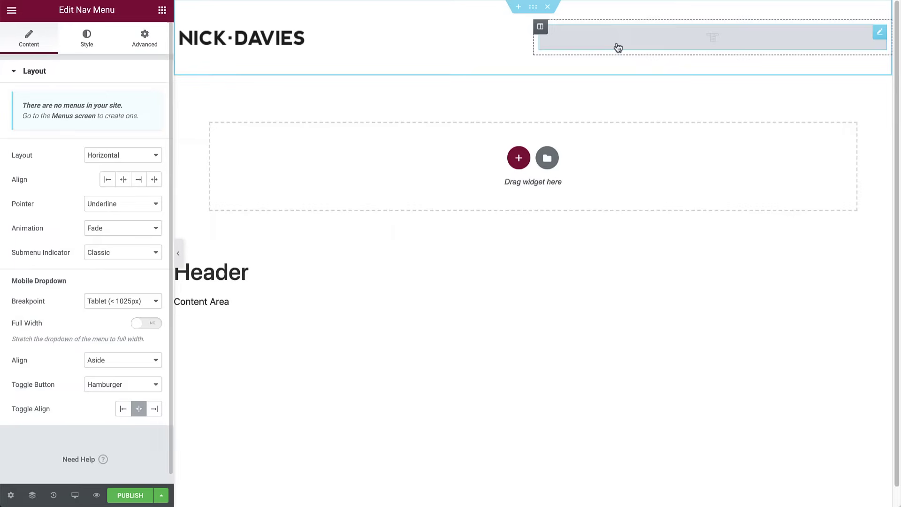
pyautogui.hotkey('ctrl', 'e')
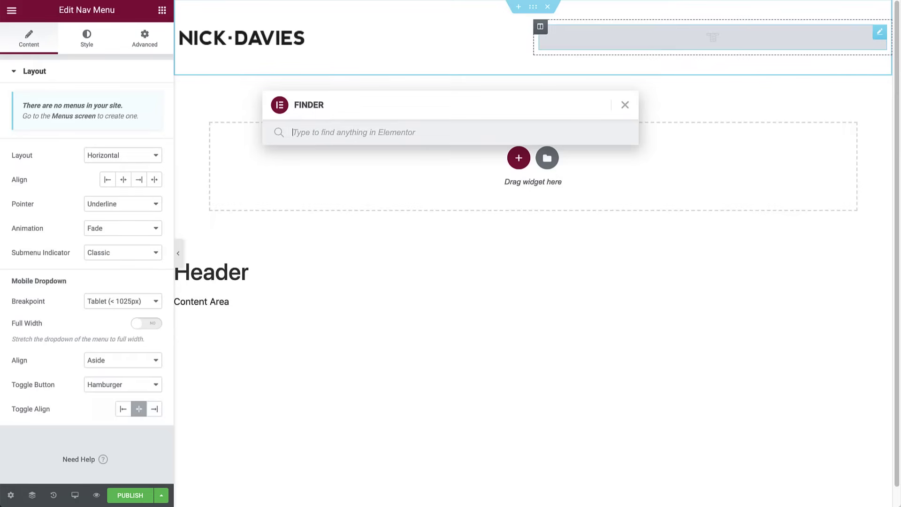
# - Create a new page titled 'Portfolio' via Finder and publish it
pyautogui.write('new page')
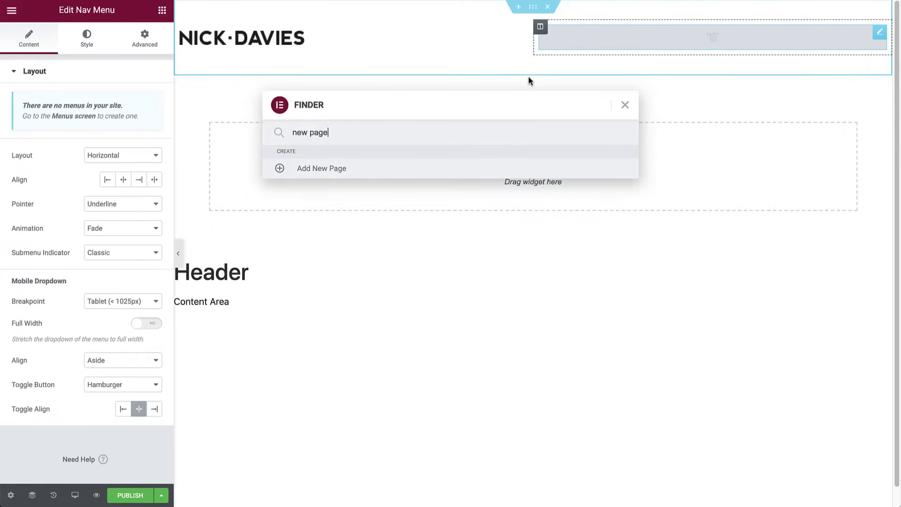
pyautogui.click(337, 170)
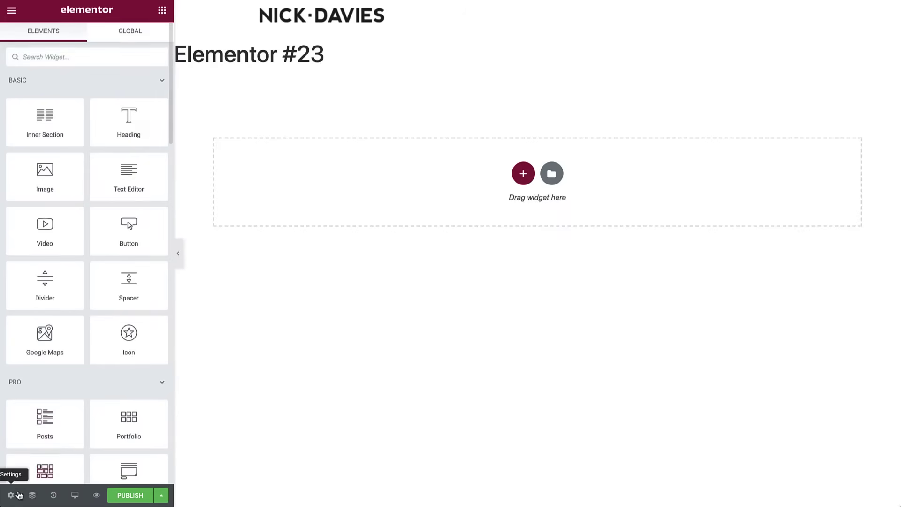
pyautogui.click(11, 496)
pyautogui.tripleClick(92, 113)
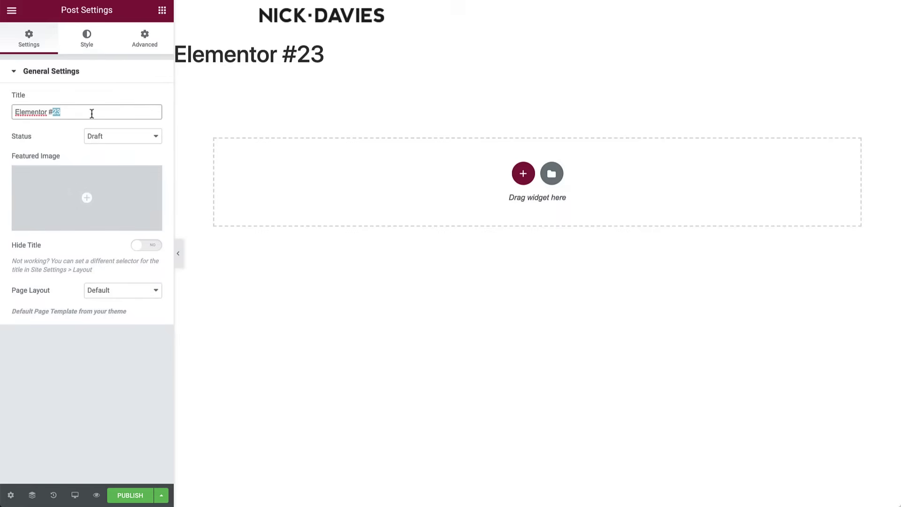
pyautogui.write('Portfolio')
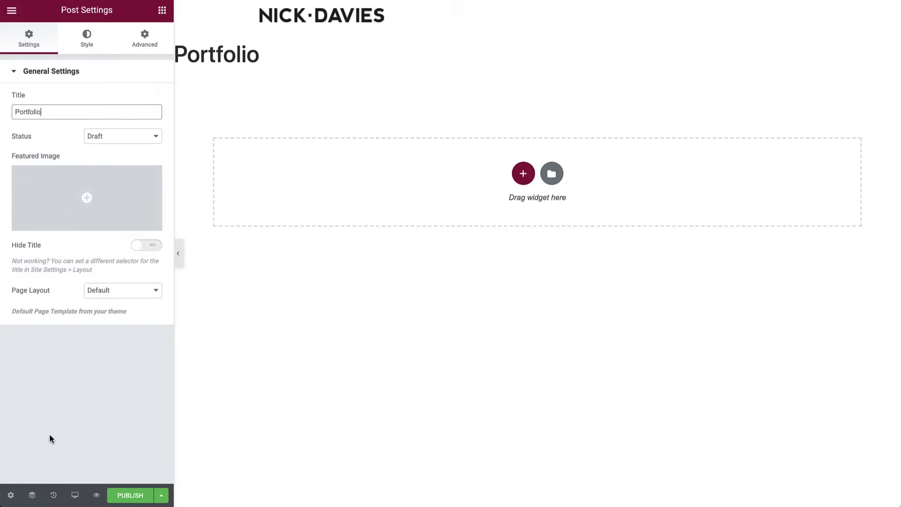
pyautogui.click(121, 494)
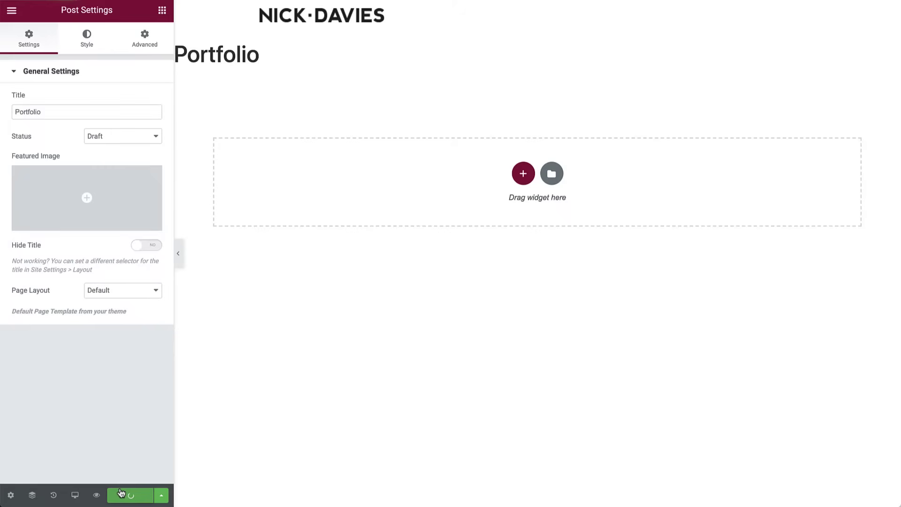
# - Create another page titled 'About Me' and publish it
pyautogui.hotkey('ctrl', 'e')
pyautogui.write('add new page')
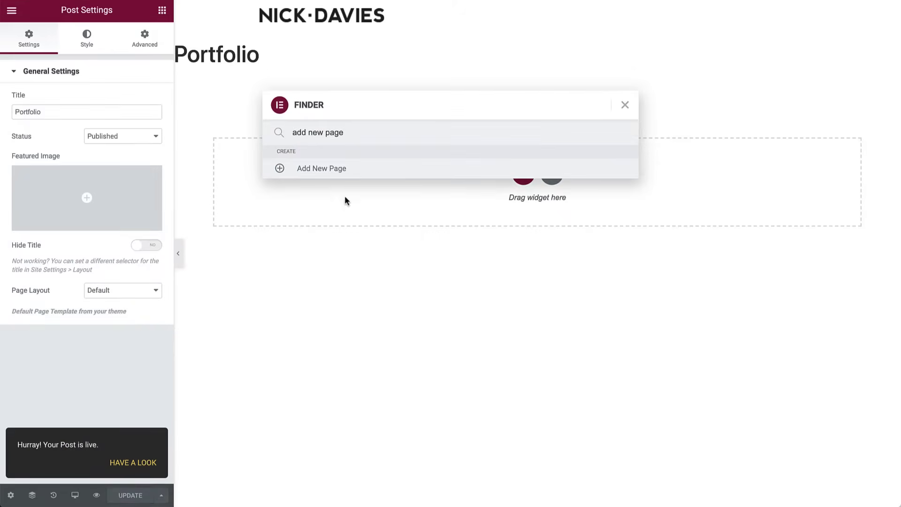
pyautogui.click(353, 175)
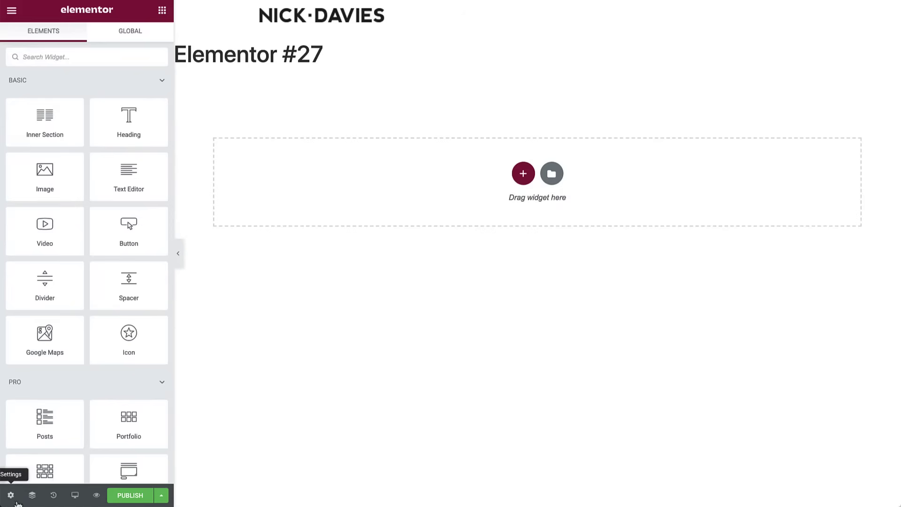
pyautogui.click(10, 495)
pyautogui.tripleClick(93, 113)
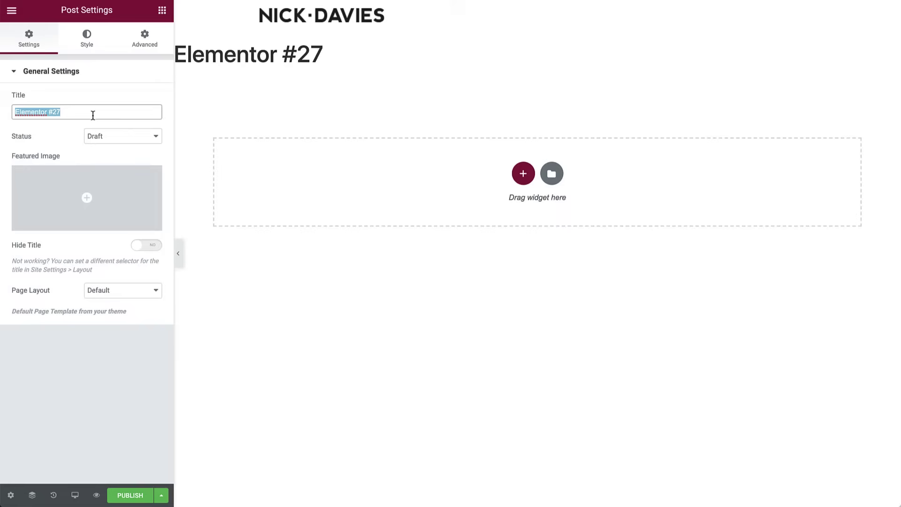
pyautogui.write('About Me')
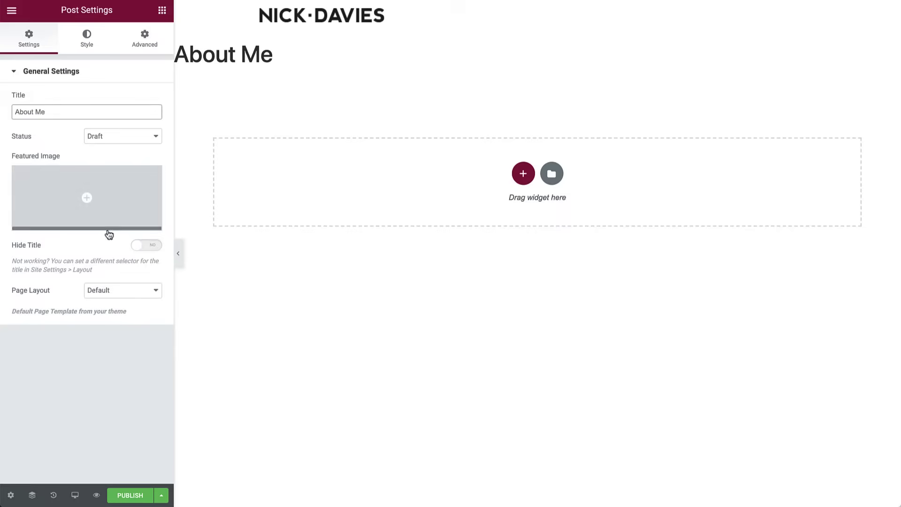
pyautogui.click(130, 495)
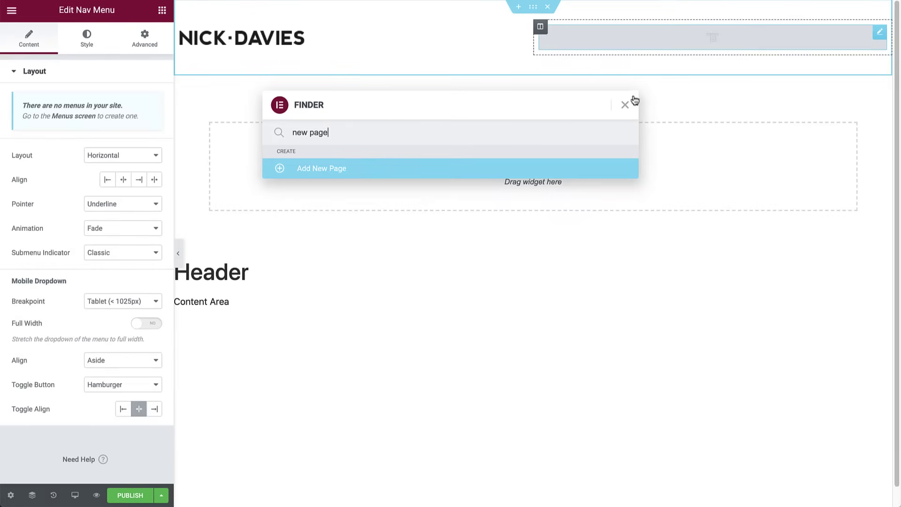
# - Create a new WordPress menu named 'Menu'
pyautogui.click(627, 104)
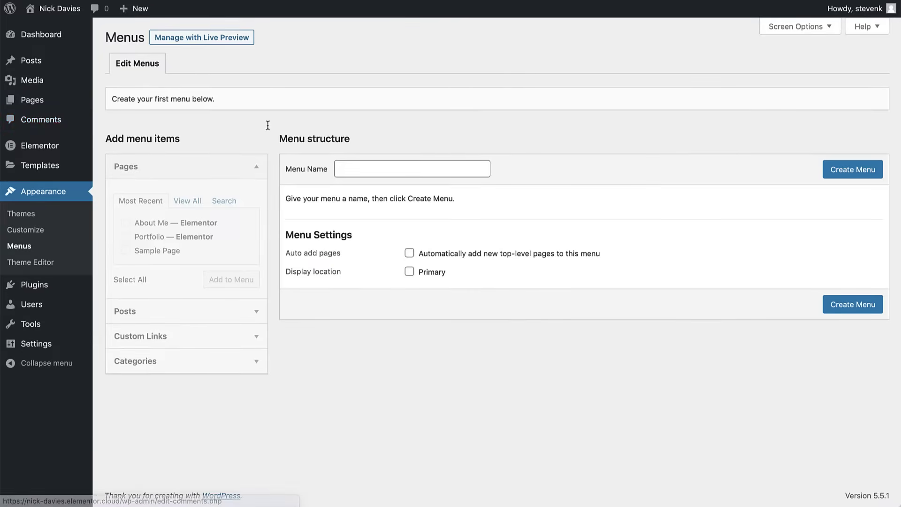
pyautogui.click(429, 165)
pyautogui.write('Menu')
pyautogui.click(848, 169)
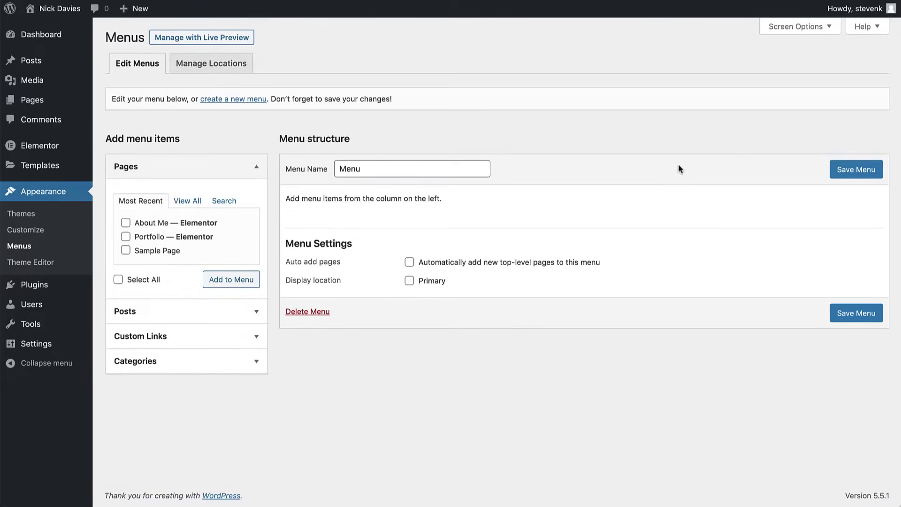
# - Add the About Me and Portfolio pages to the menu and save it
pyautogui.click(124, 224)
pyautogui.click(125, 237)
pyautogui.click(229, 280)
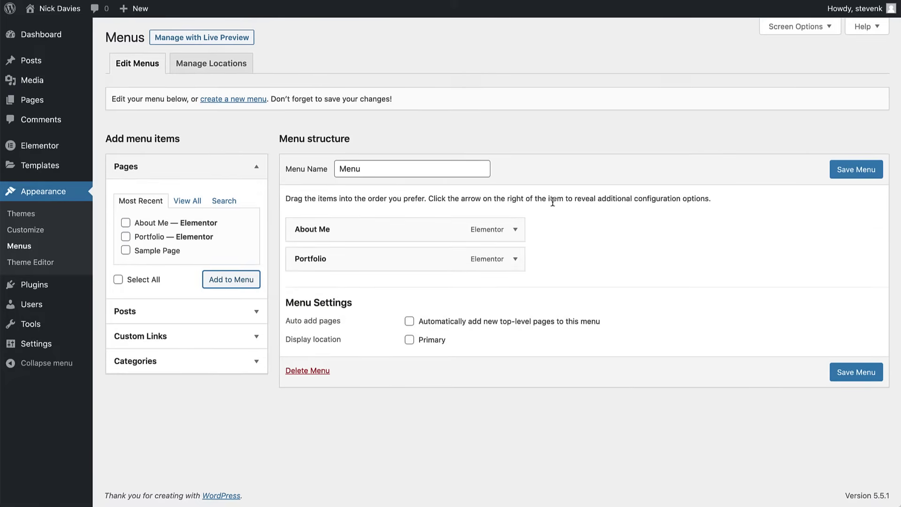
pyautogui.click(853, 178)
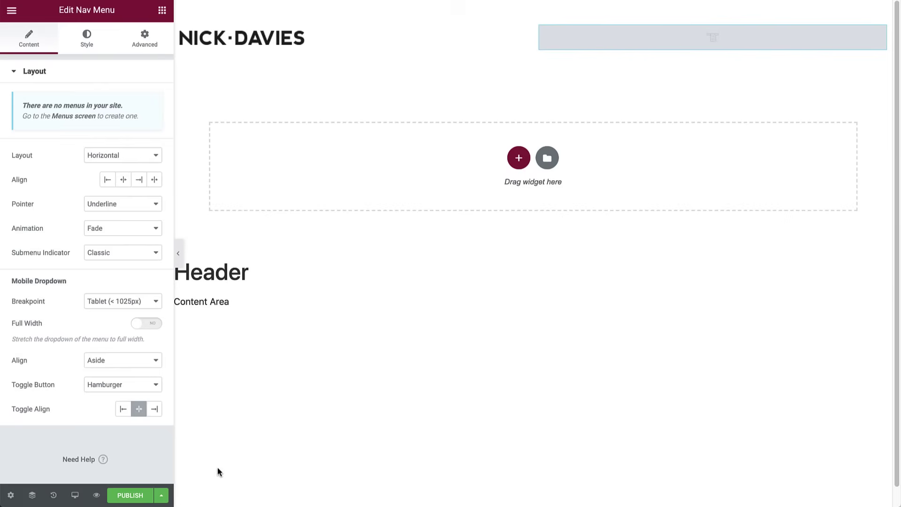
# - Save the header as a draft and keep 'Menu' as the Nav Menu's displayed menu
pyautogui.click(161, 495)
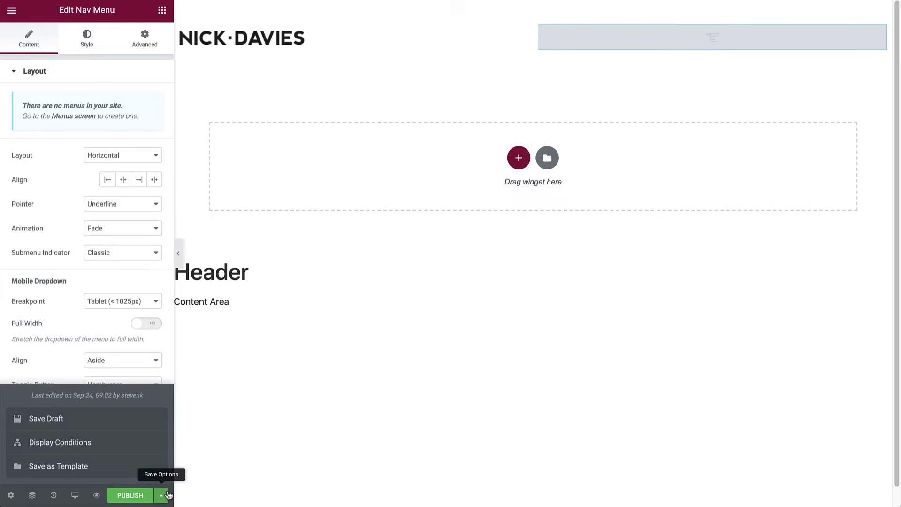
pyautogui.click(71, 424)
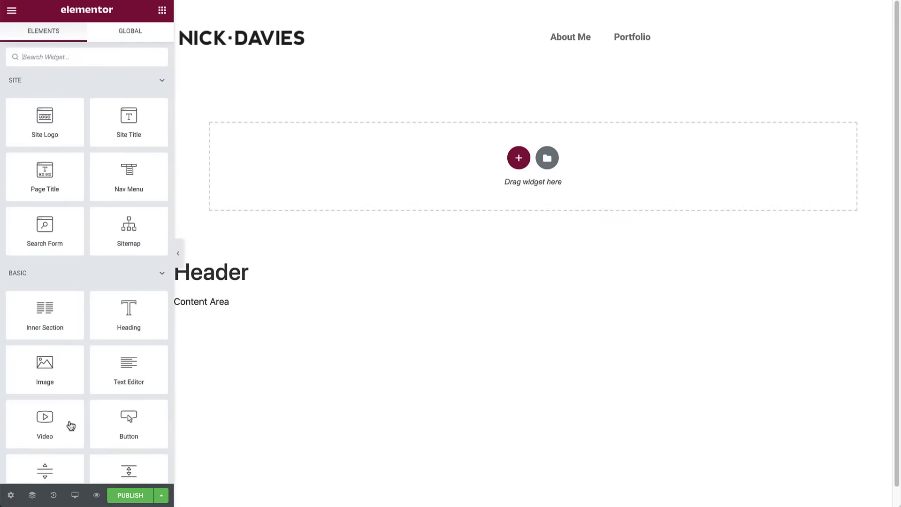
pyautogui.click(595, 32)
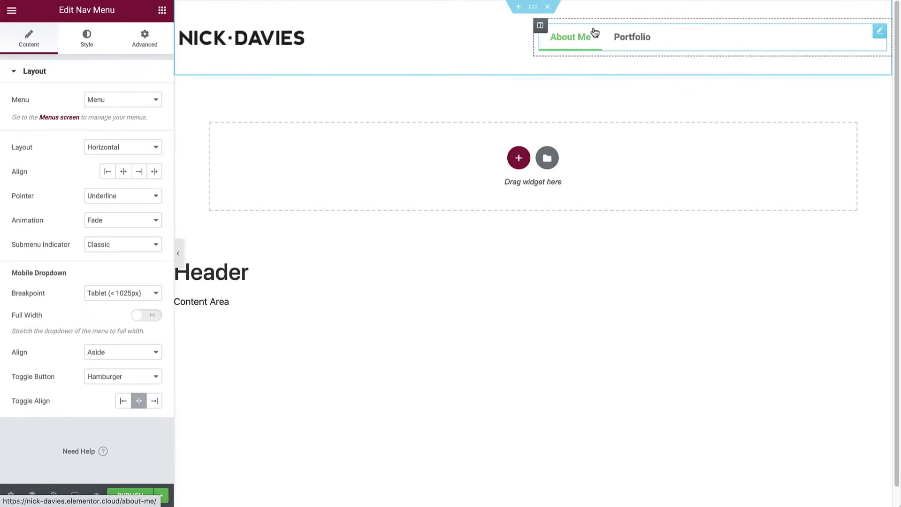
pyautogui.click(147, 107)
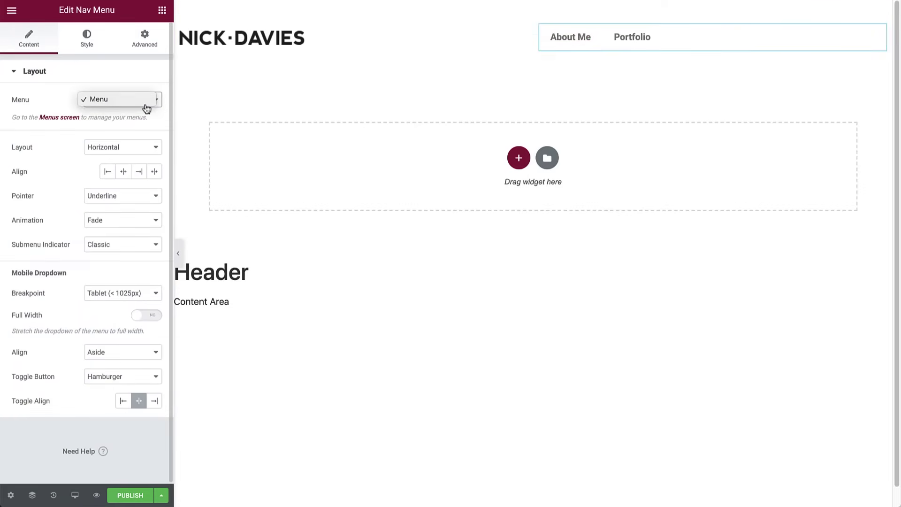
pyautogui.click(118, 104)
# - Set the Nav Menu's pointer and submenu indicator both to None
pyautogui.click(116, 196)
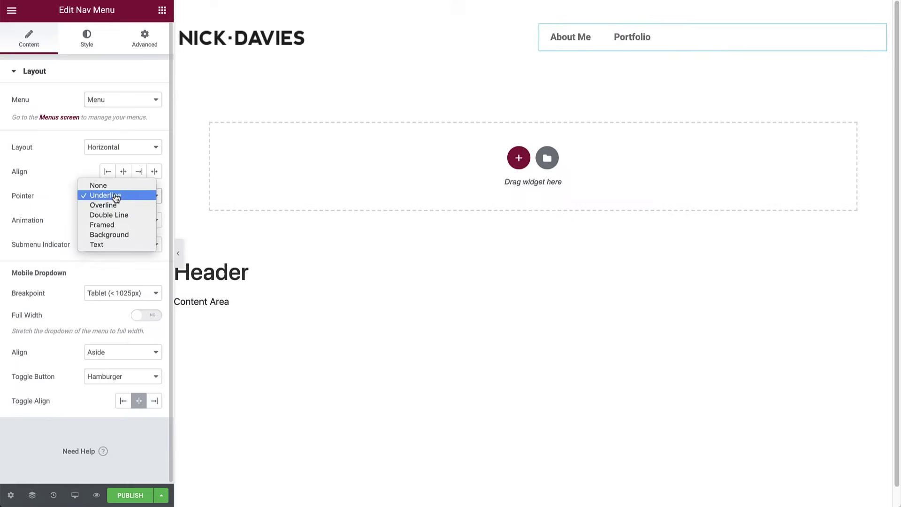
pyautogui.click(101, 186)
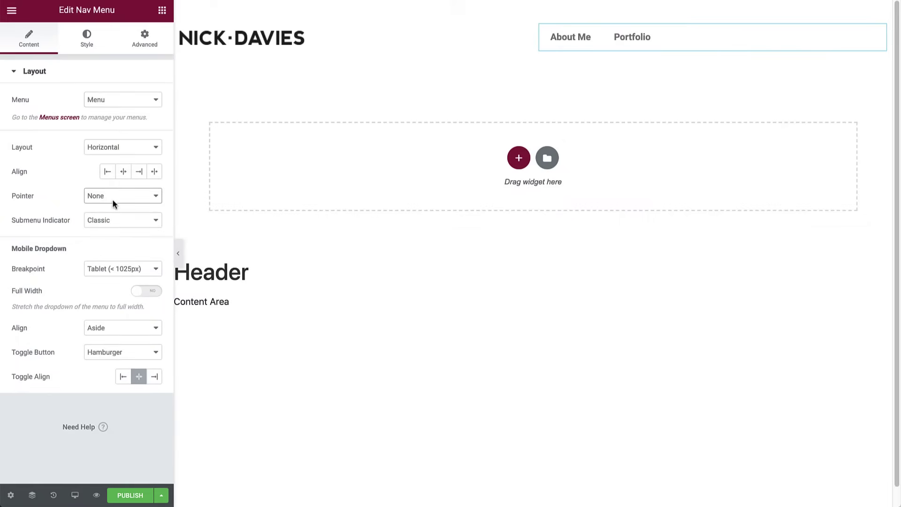
pyautogui.click(115, 220)
pyautogui.click(99, 209)
# - Pick a new nav menu text colour, then show the Primary, Secondary, Text and Accent global colours
pyautogui.click(100, 46)
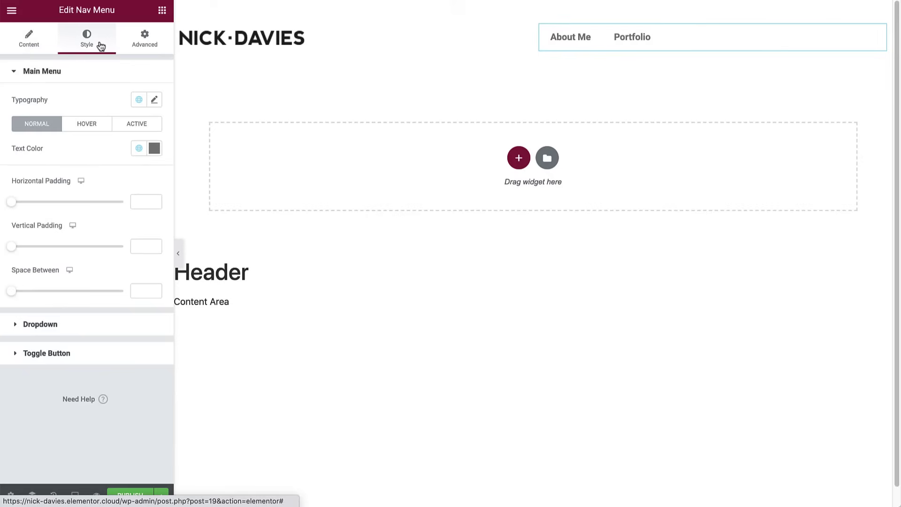
pyautogui.click(155, 148)
pyautogui.moveTo(60, 229); pyautogui.dragTo(28, 242)
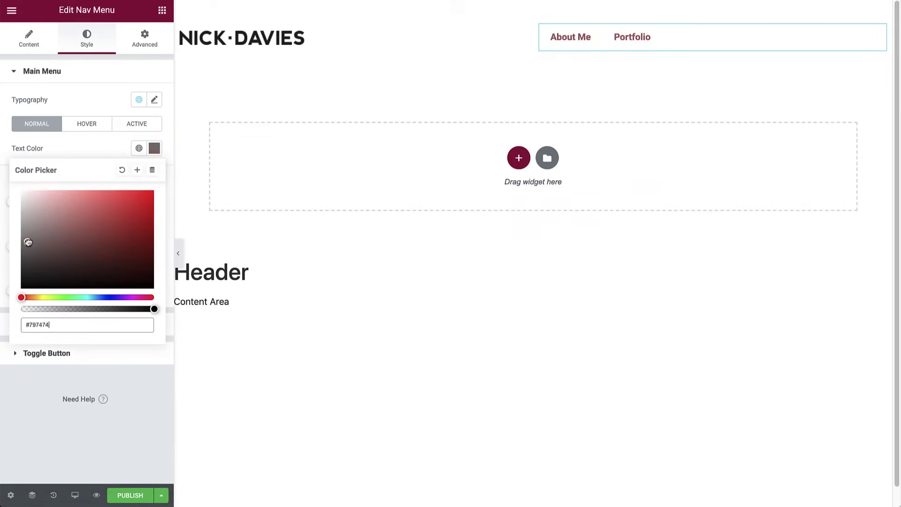
pyautogui.click(139, 149)
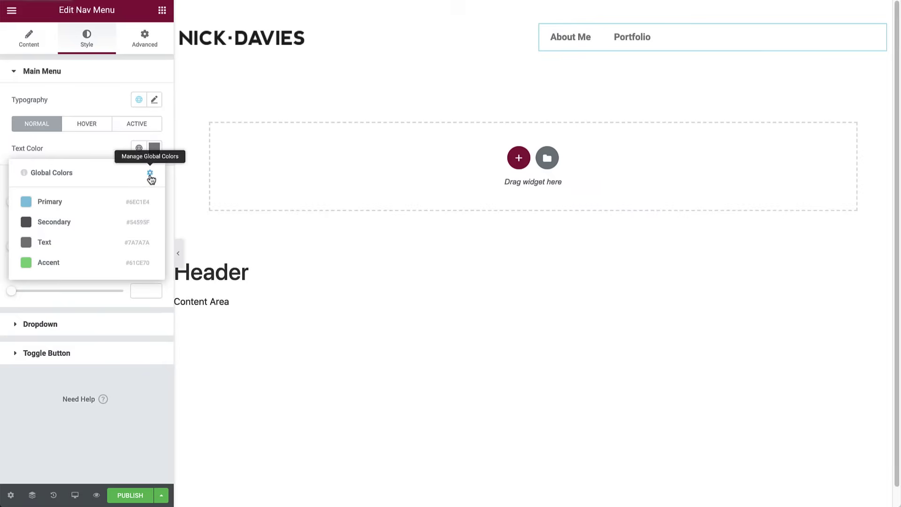
# - Go to Site Settings and open the Global Fonts section
pyautogui.click(11, 10)
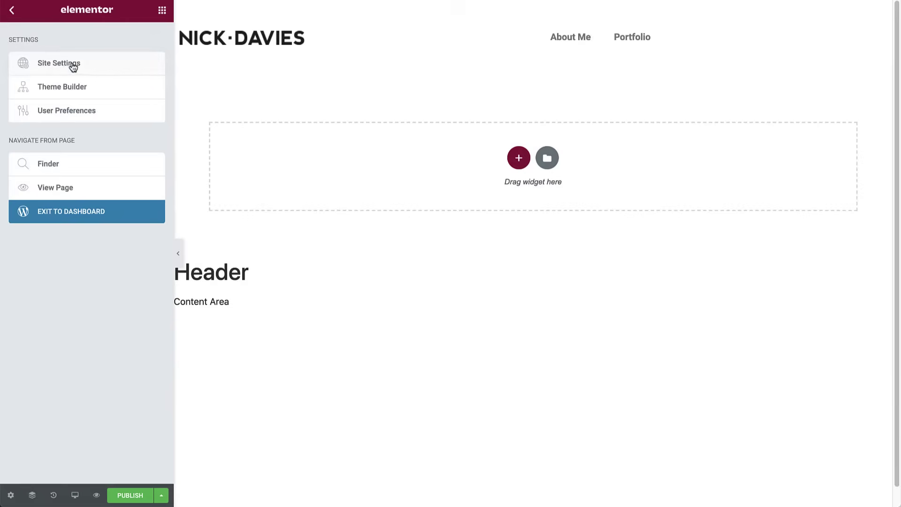
pyautogui.click(71, 63)
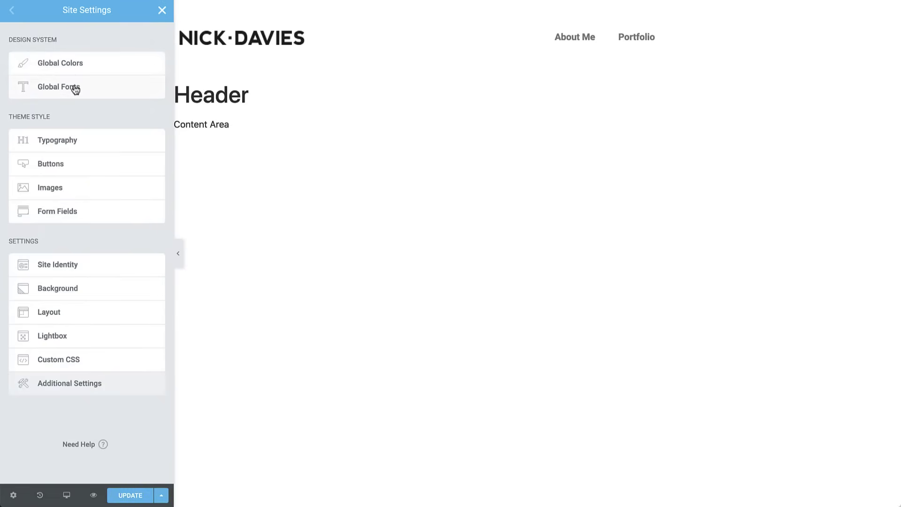
pyautogui.click(74, 87)
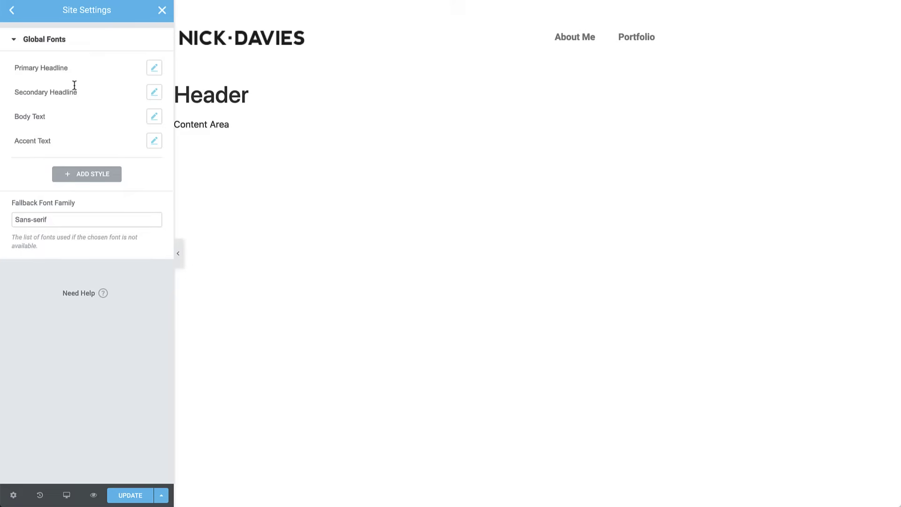
# - Set Secondary Headline to Lato, 60px, weight 600, letter spacing 1
pyautogui.click(153, 92)
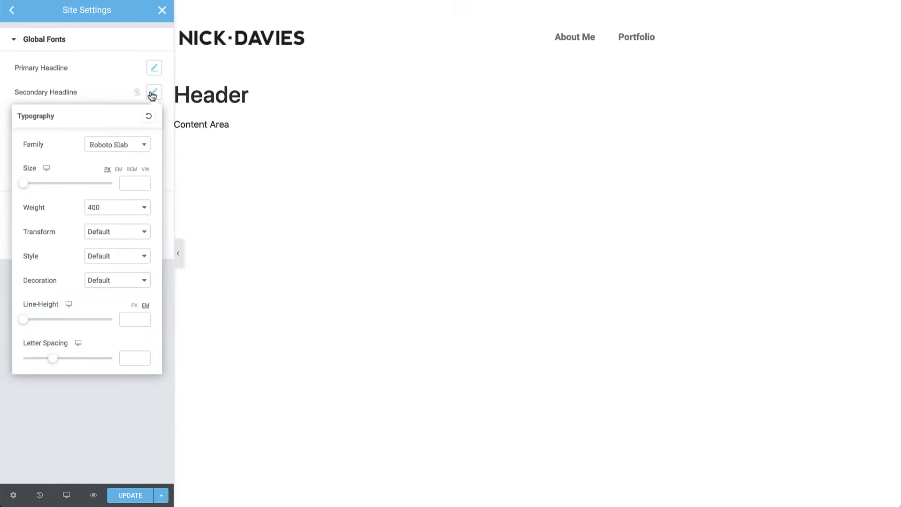
pyautogui.click(123, 148)
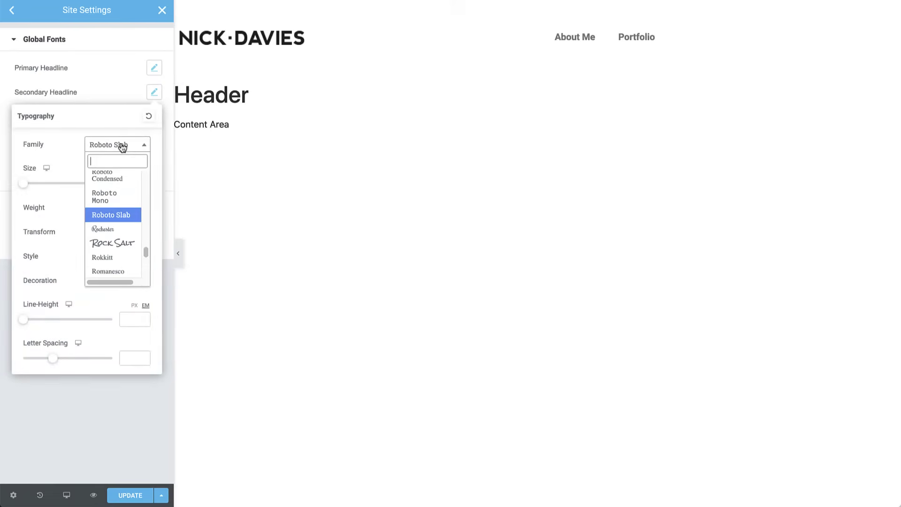
pyautogui.write('lato')
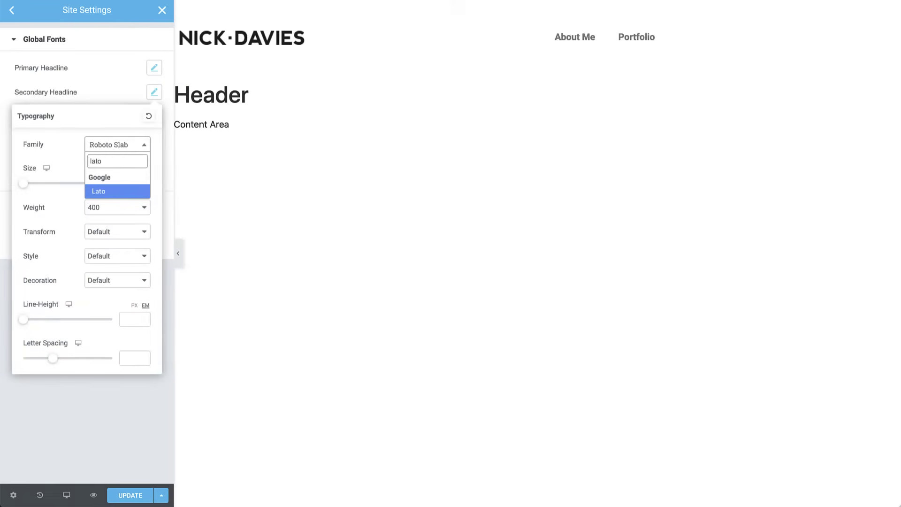
pyautogui.click(121, 190)
pyautogui.click(126, 185)
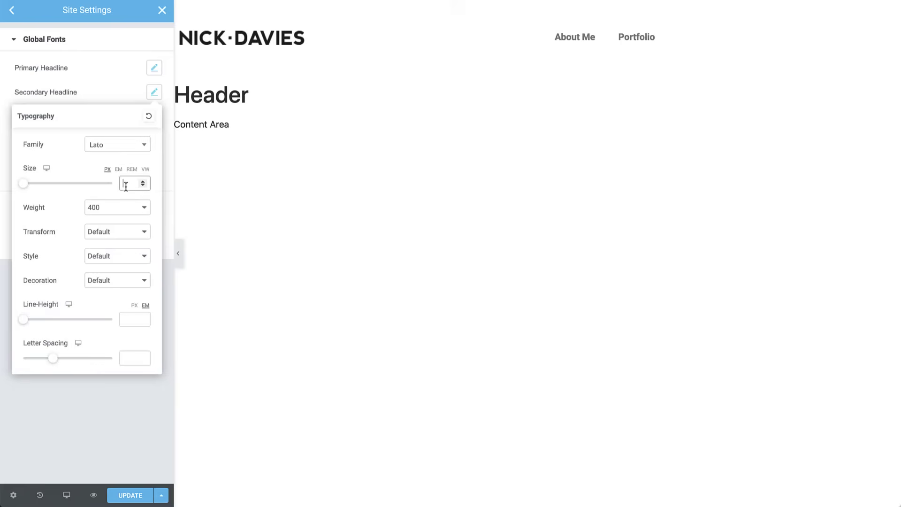
pyautogui.write('60')
pyautogui.click(114, 204)
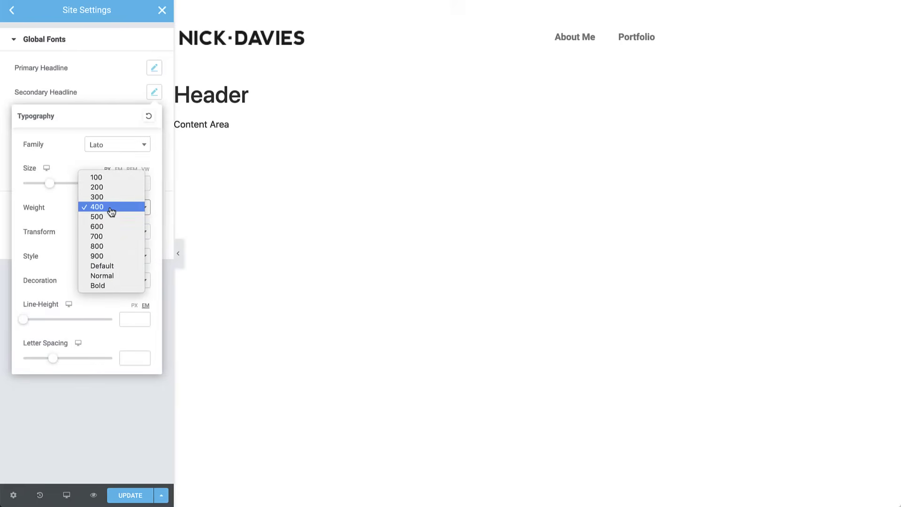
pyautogui.click(103, 226)
pyautogui.click(134, 359)
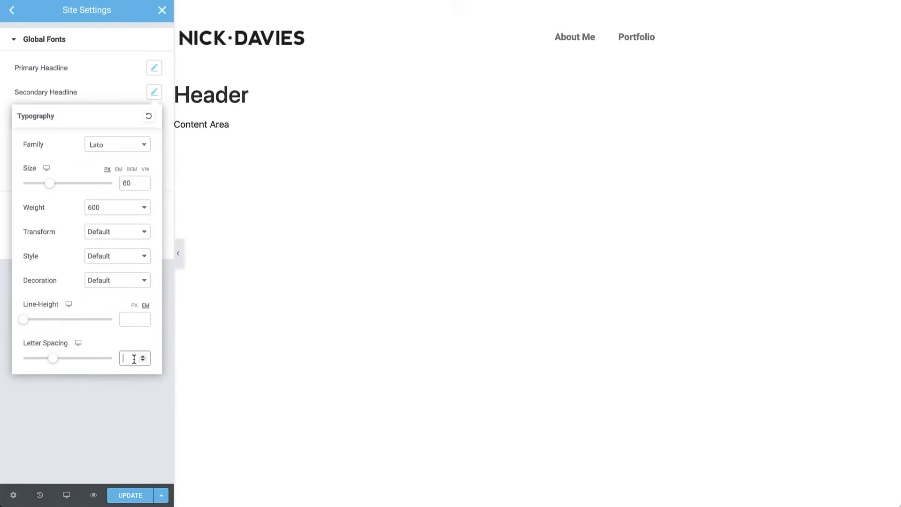
pyautogui.write('1')
pyautogui.click(155, 91)
# - Set Body Text to 18px size with a 30px line height
pyautogui.click(155, 118)
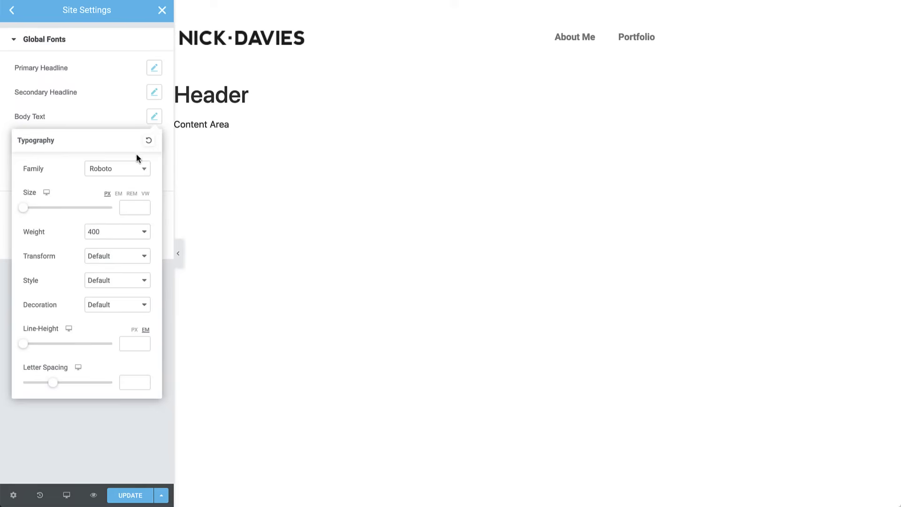
pyautogui.click(129, 203)
pyautogui.write('18')
pyautogui.click(134, 329)
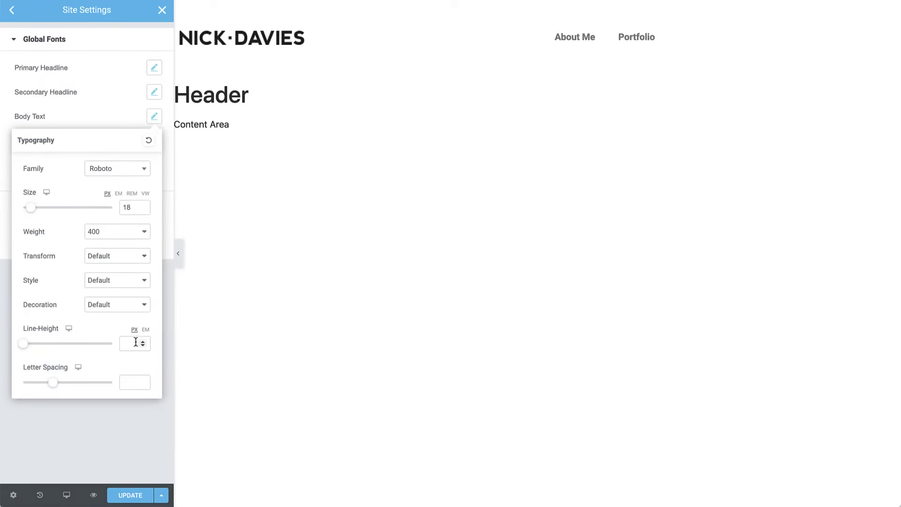
pyautogui.write('30')
pyautogui.click(154, 117)
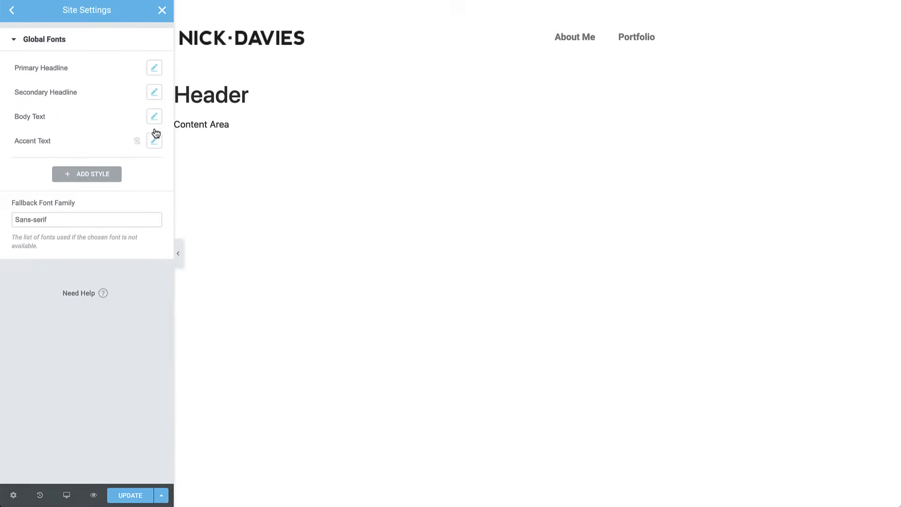
# - Make Accent Text Lato 14px, weight 600, uppercase, with letter spacing 1
pyautogui.click(155, 138)
pyautogui.click(135, 193)
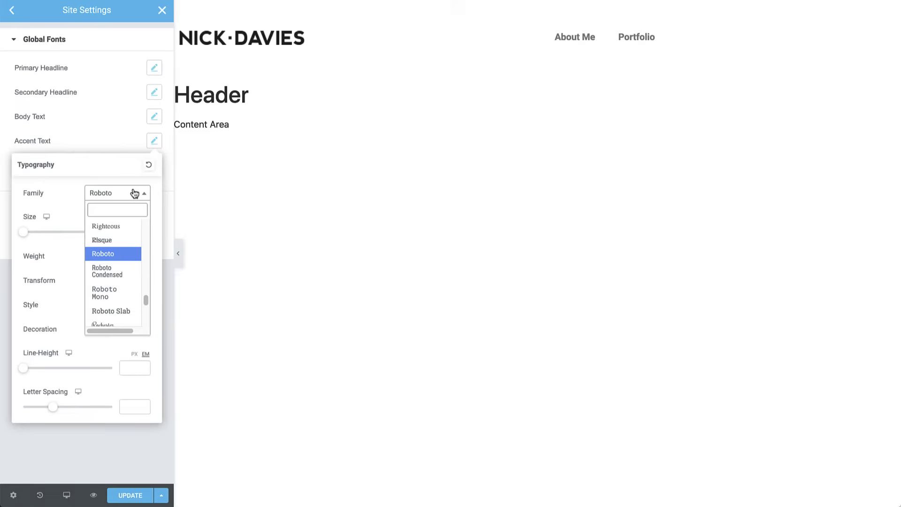
pyautogui.write('lato')
pyautogui.click(120, 238)
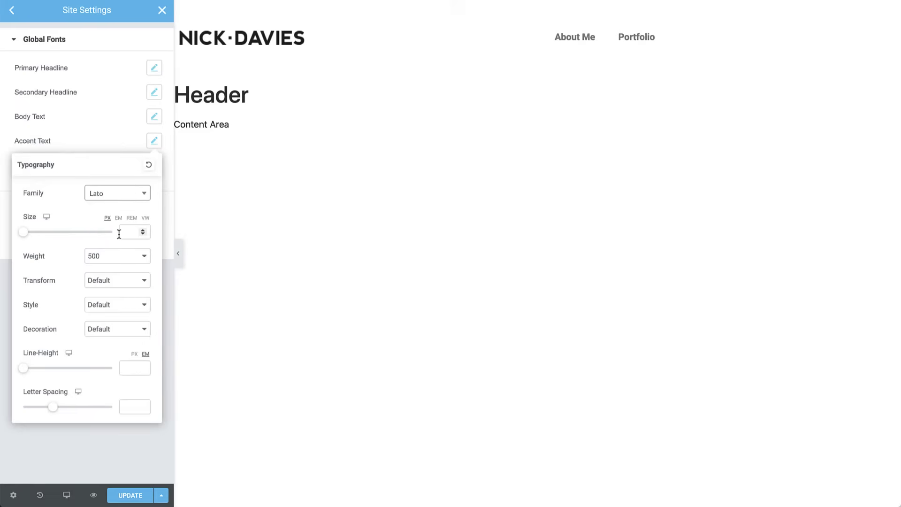
pyautogui.click(123, 232)
pyautogui.write('14')
pyautogui.click(119, 256)
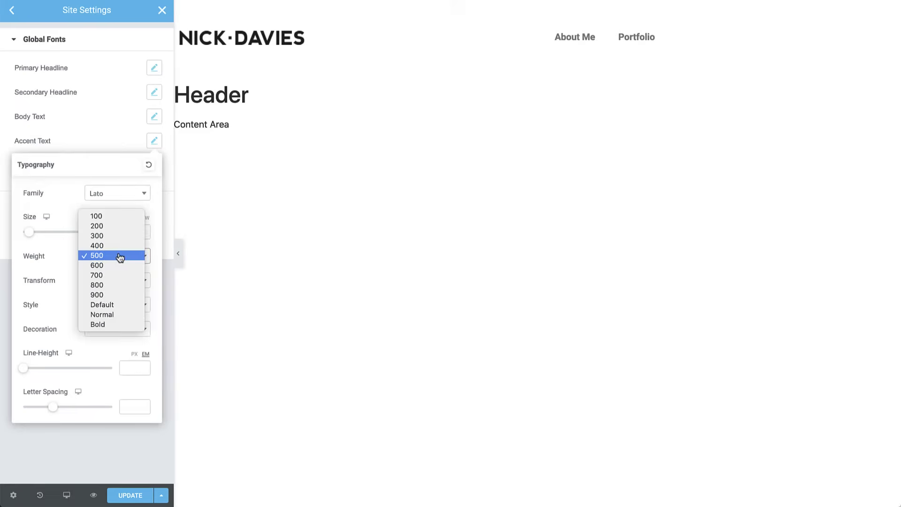
pyautogui.click(116, 266)
pyautogui.click(112, 280)
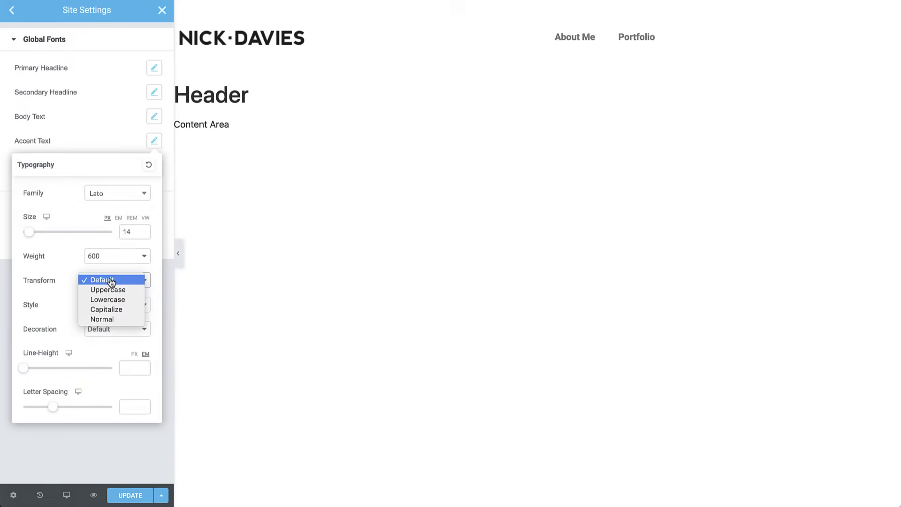
pyautogui.click(112, 291)
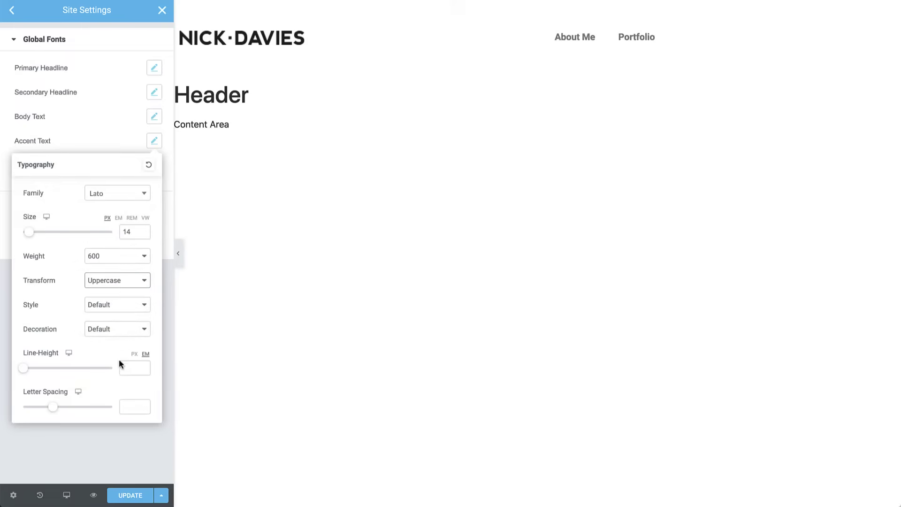
pyautogui.click(126, 407)
pyautogui.write('1')
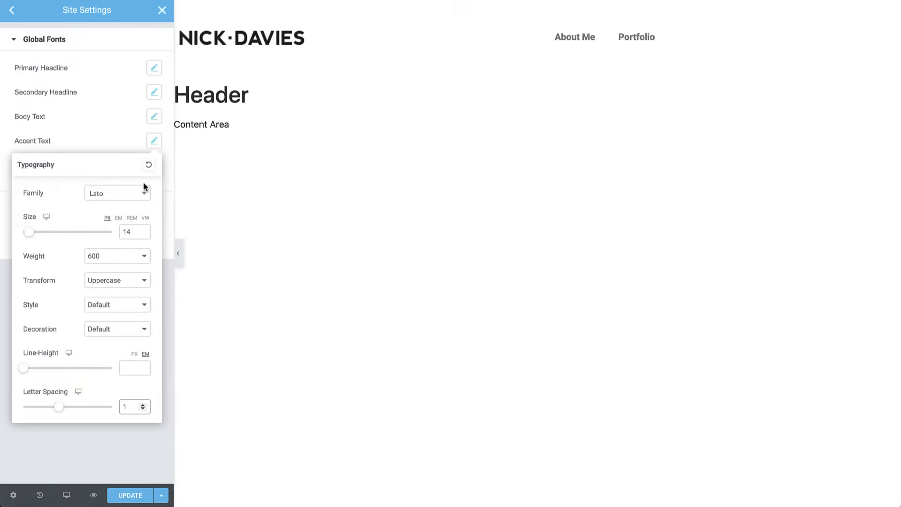
pyautogui.click(156, 142)
# - Set Primary to #1E1E1E, Secondary to #FFFFFF and Accent to #CE6161, then save with Update
pyautogui.click(16, 11)
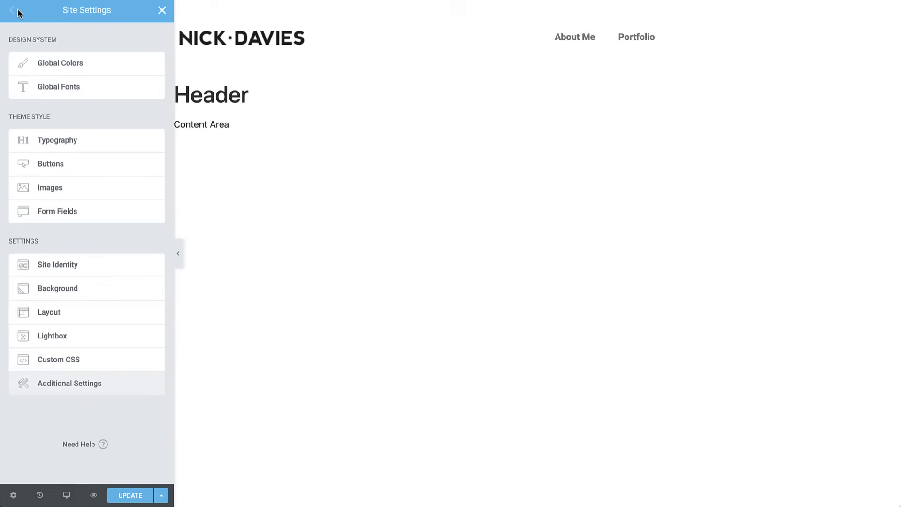
pyautogui.click(72, 63)
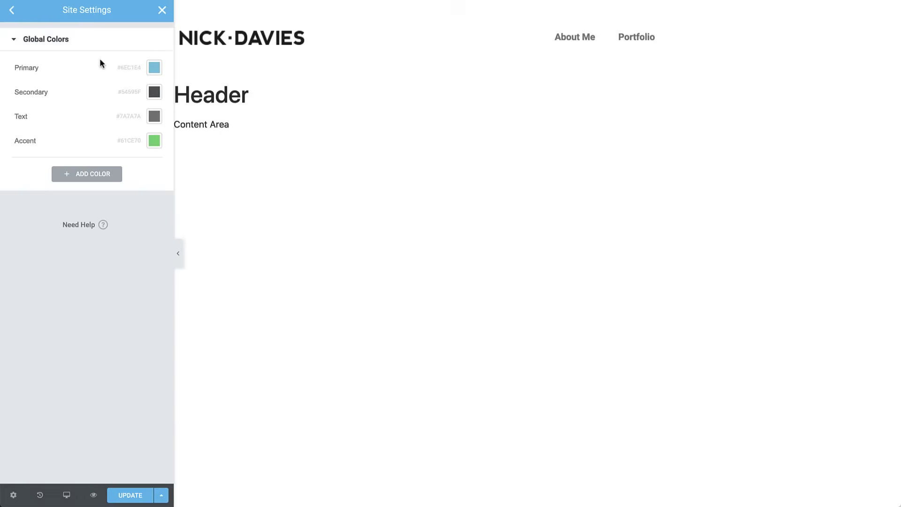
pyautogui.click(154, 69)
pyautogui.write('#1e1e1e')
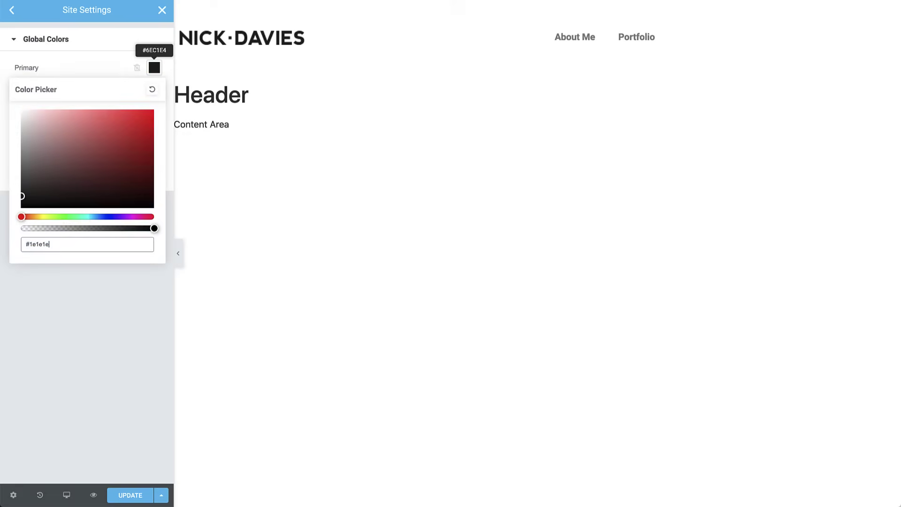
pyautogui.click(154, 68)
pyautogui.click(154, 93)
pyautogui.write('#ffffff')
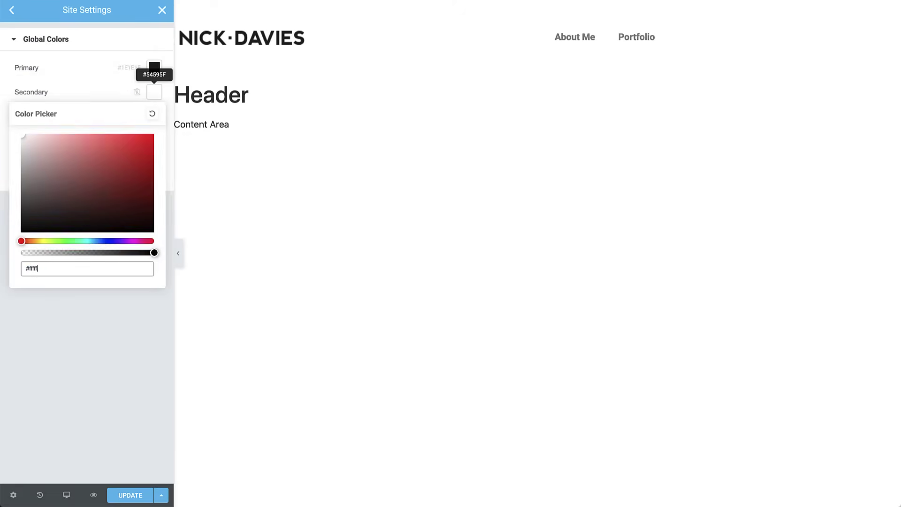
pyautogui.click(154, 92)
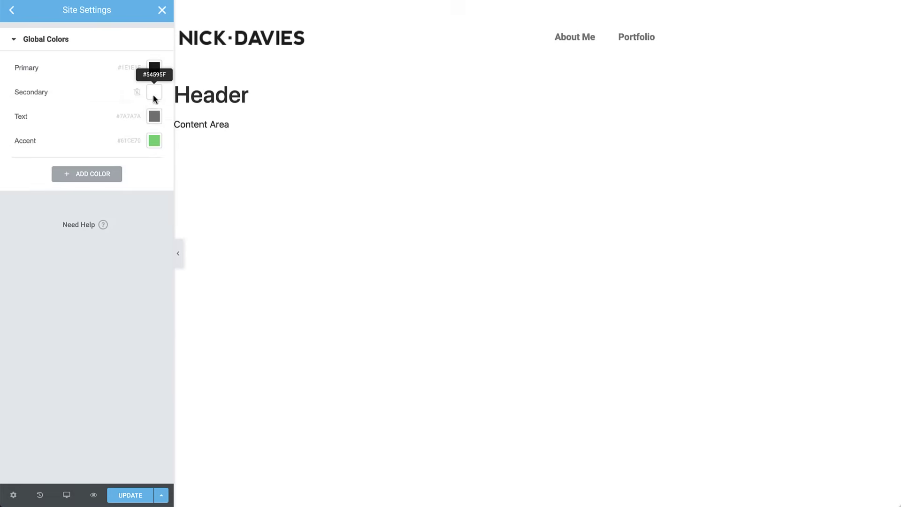
pyautogui.click(155, 141)
pyautogui.write('#ce6161')
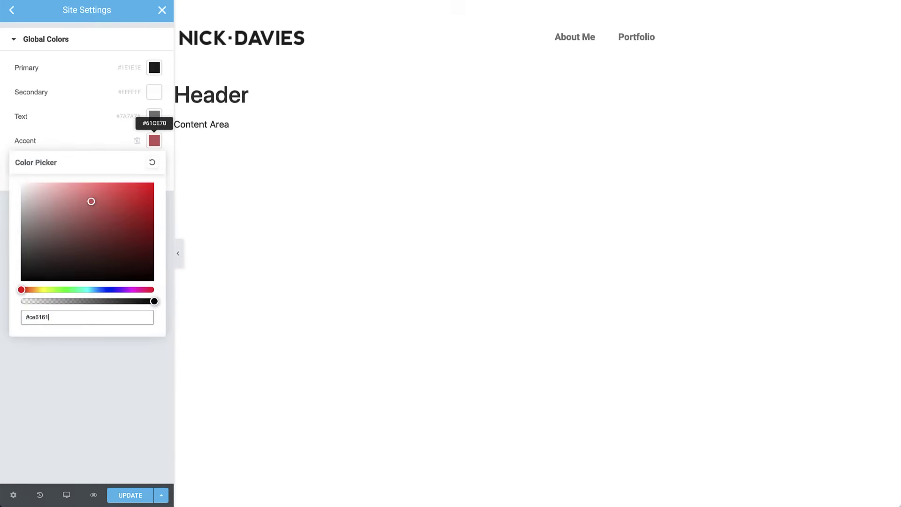
pyautogui.click(145, 497)
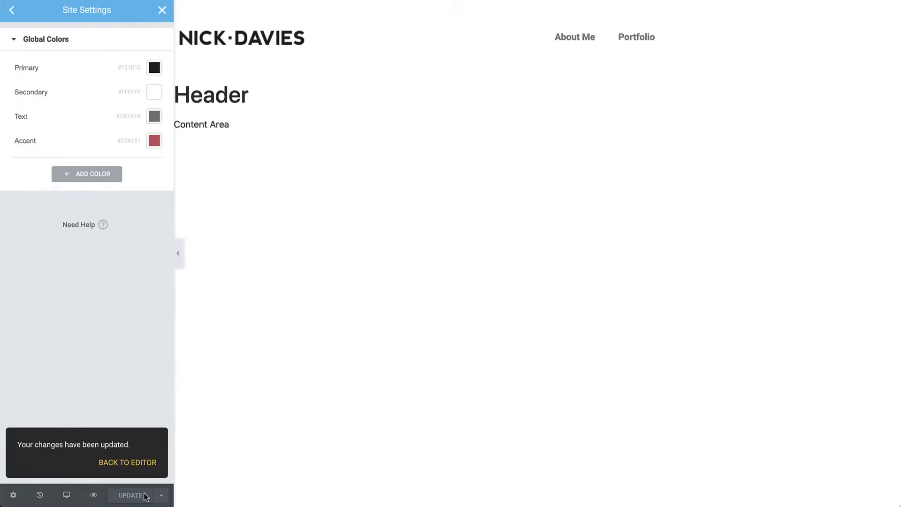
# - Give the header's nav menu the Accent Text font and Primary text colour
pyautogui.click(133, 463)
pyautogui.click(632, 35)
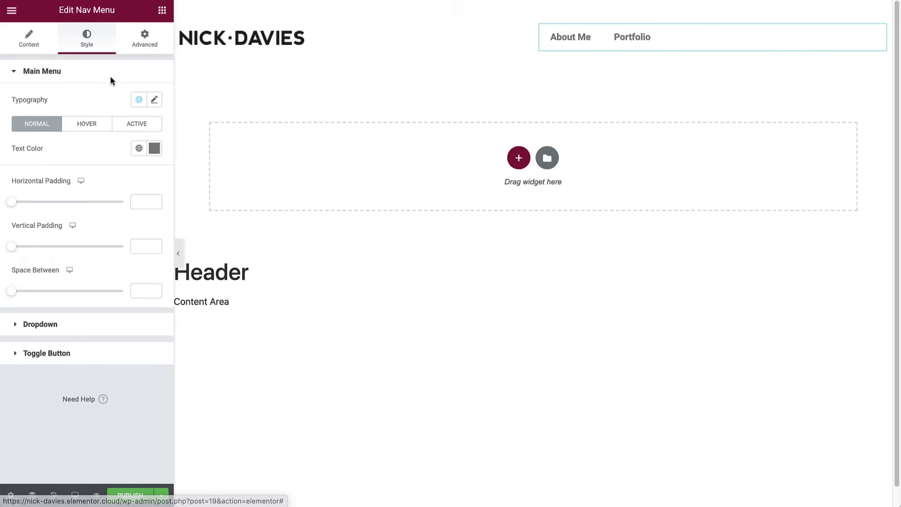
pyautogui.click(137, 100)
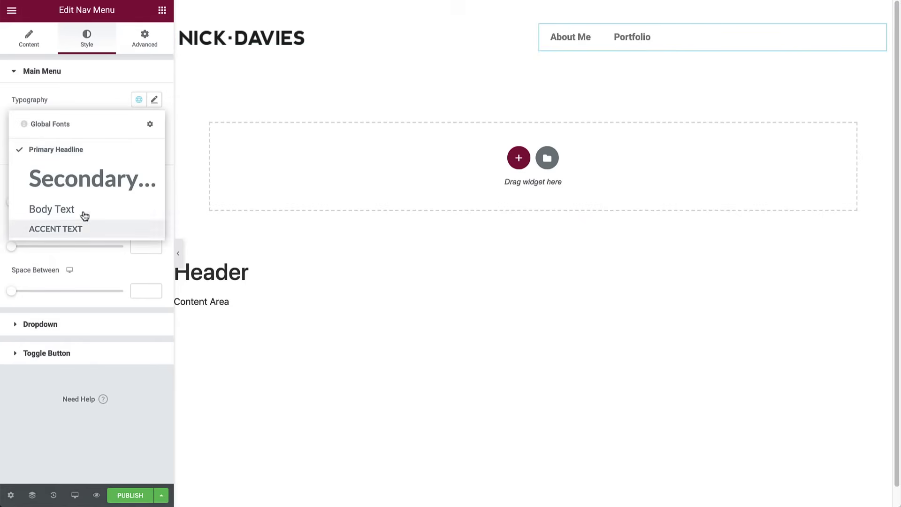
pyautogui.click(81, 229)
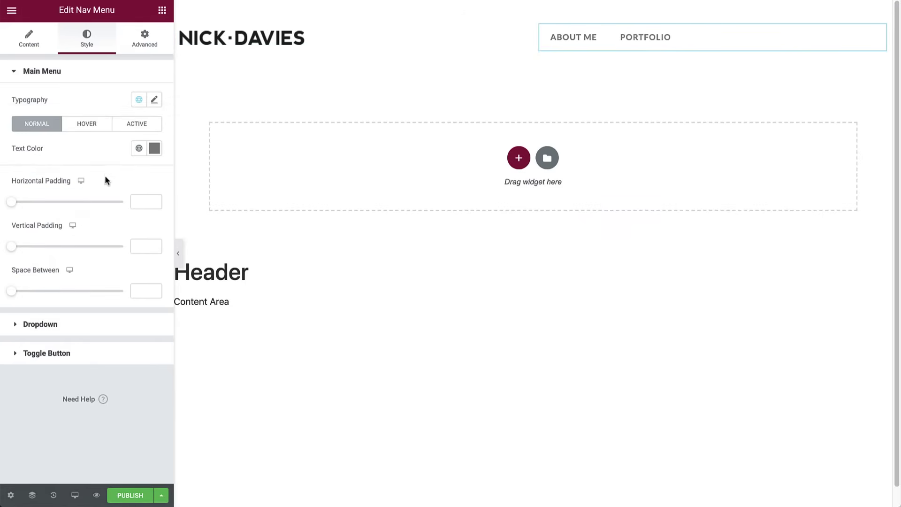
pyautogui.click(139, 148)
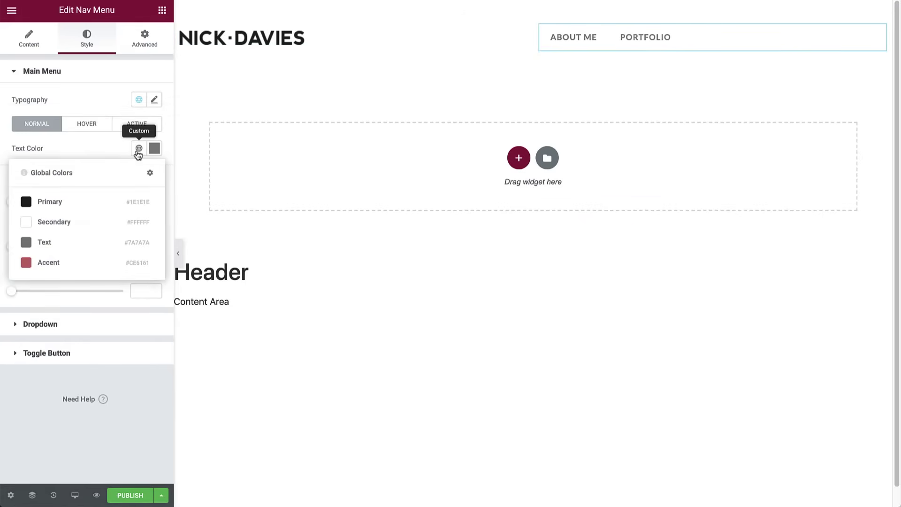
pyautogui.click(84, 201)
# - Give the menu's active item the Accent text colour and set horizontal padding to 40
pyautogui.click(87, 124)
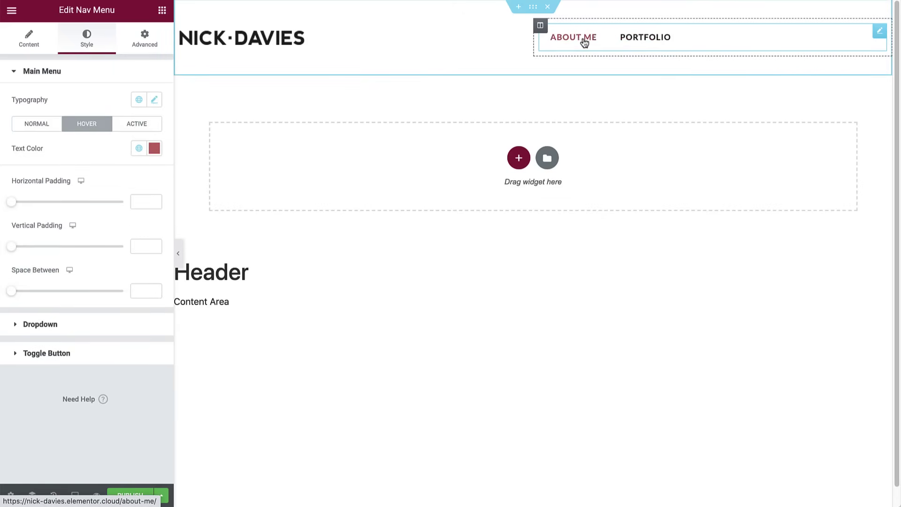
pyautogui.click(150, 130)
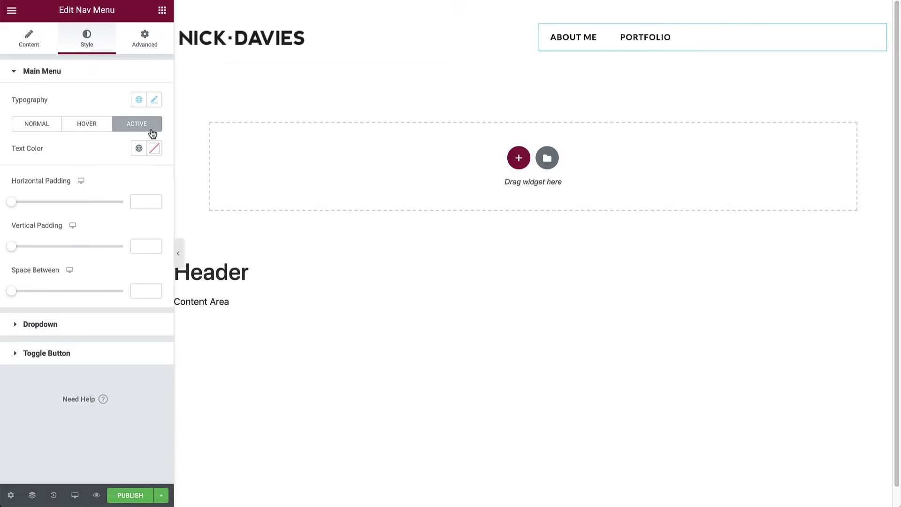
pyautogui.click(139, 148)
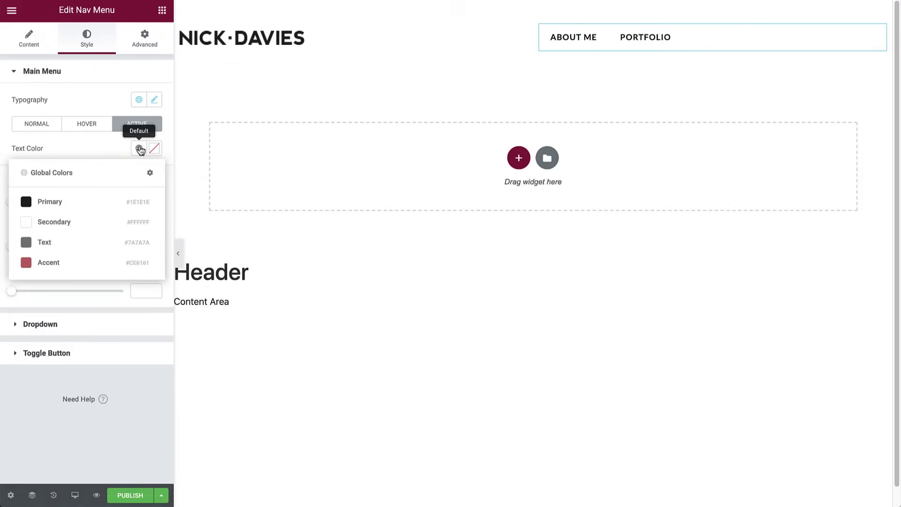
pyautogui.click(63, 264)
pyautogui.click(147, 203)
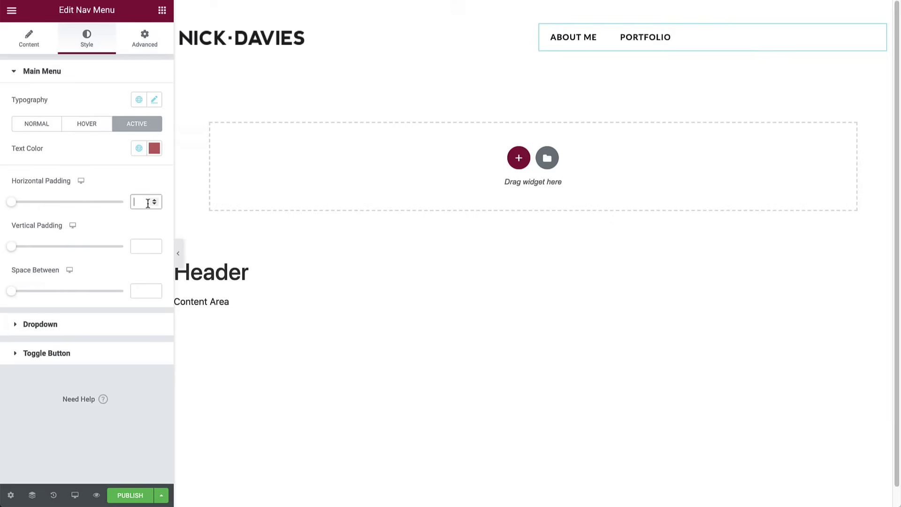
pyautogui.write('40')
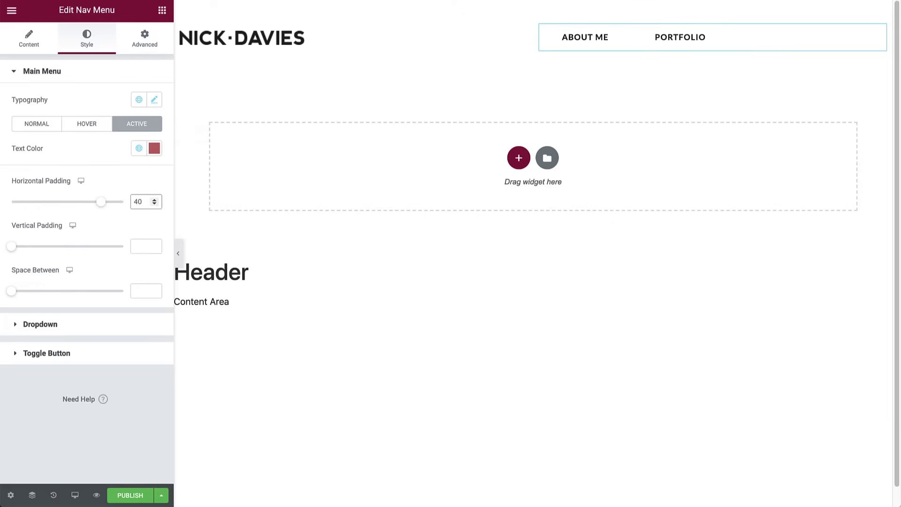
pyautogui.click(161, 18)
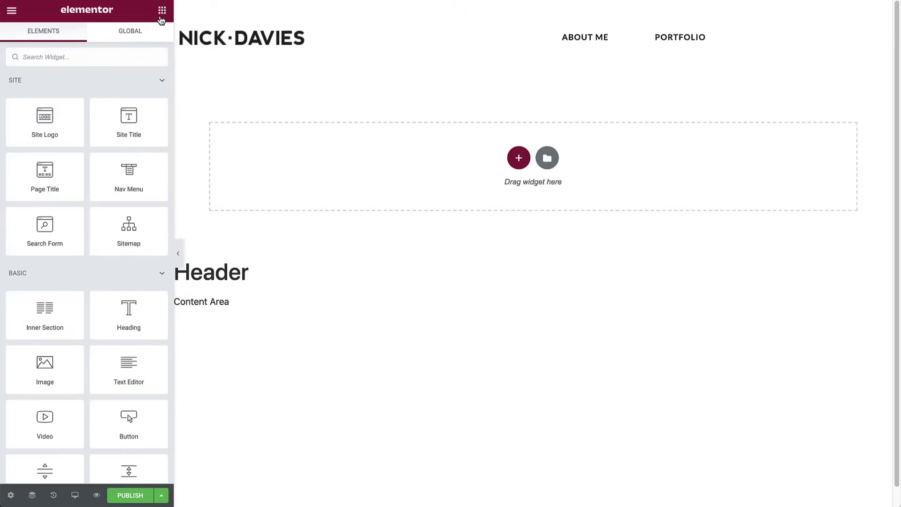
# - Drag a Button widget into the header's right column and relabel it Contact
pyautogui.click(115, 57)
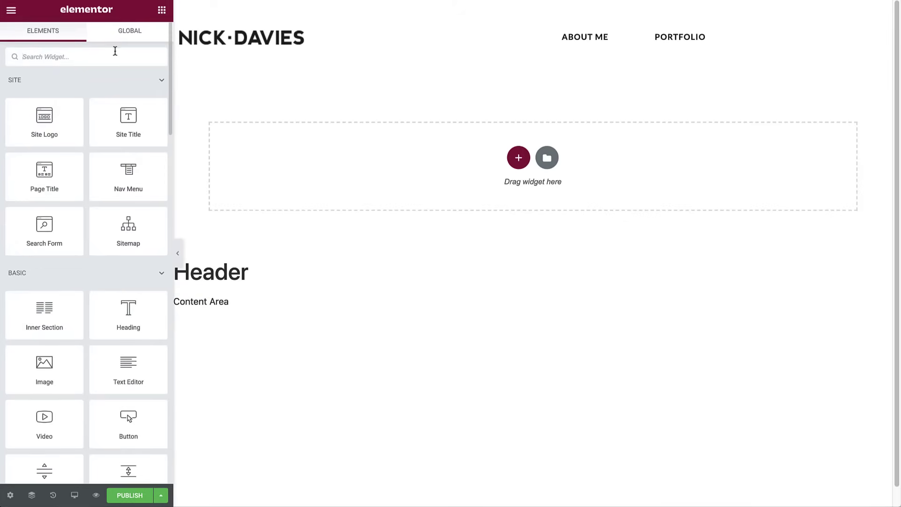
pyautogui.write('butt')
pyautogui.moveTo(37, 94); pyautogui.dragTo(636, 53)
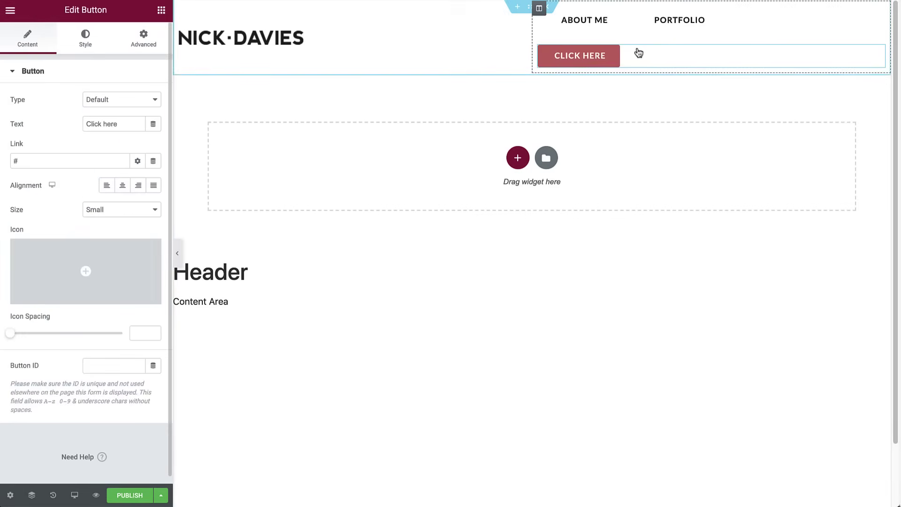
pyautogui.tripleClick(112, 123)
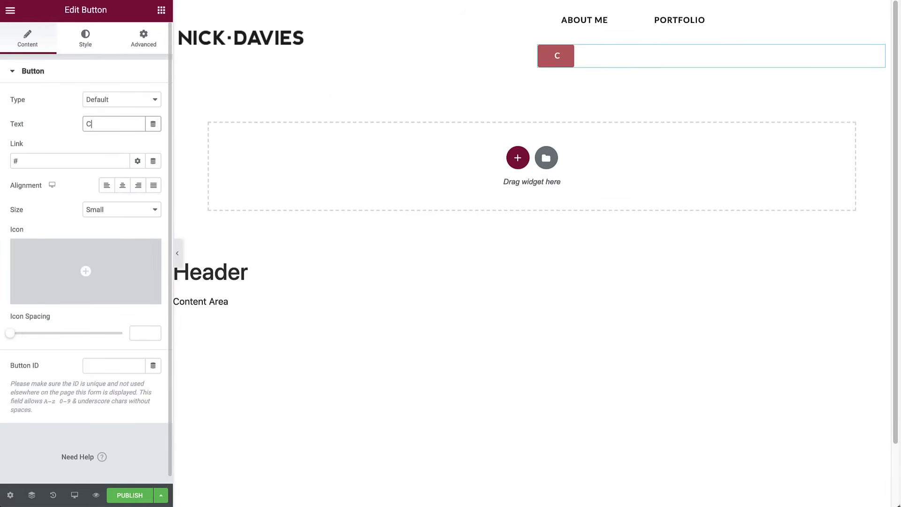
pyautogui.write('ontact')
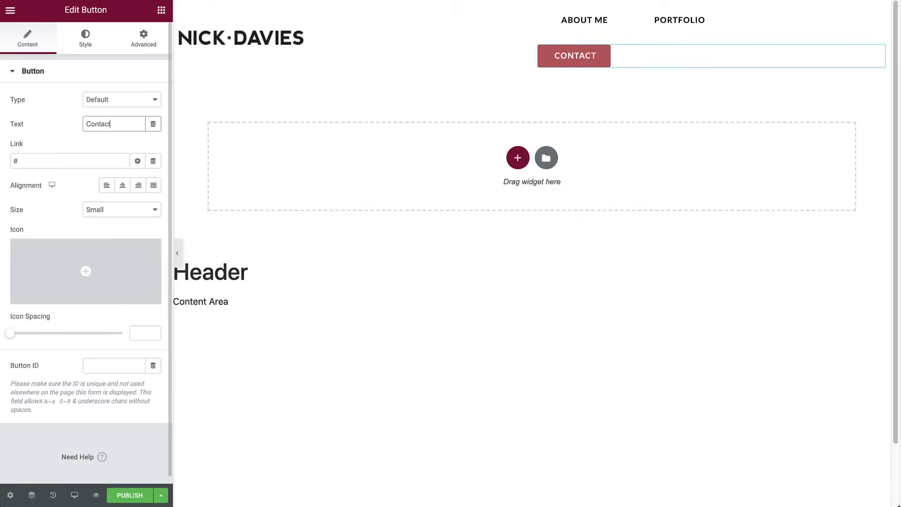
# - Make the button background Primary black, its text Secondary white, and border radius 0
pyautogui.click(91, 41)
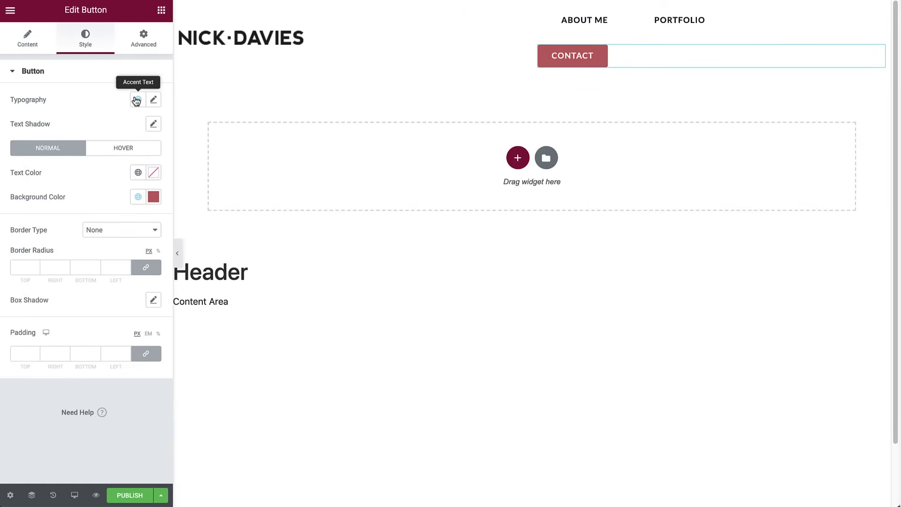
pyautogui.click(137, 198)
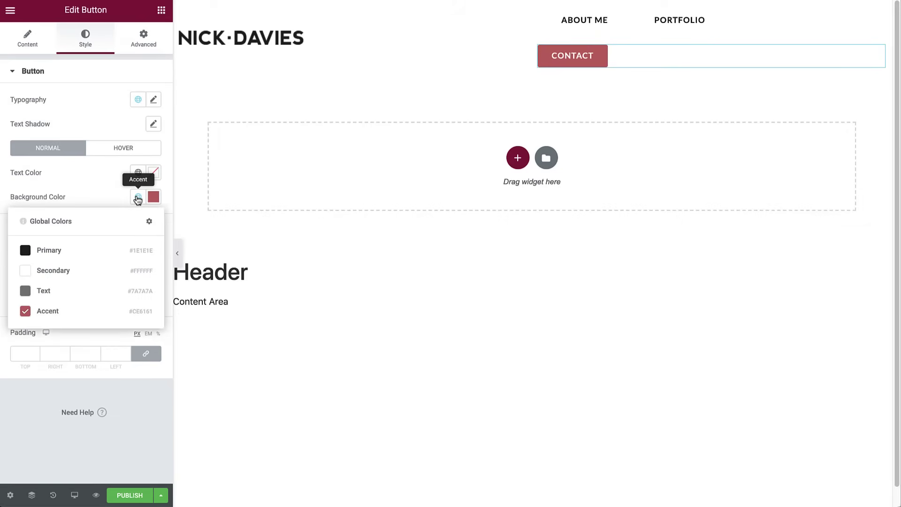
pyautogui.click(91, 250)
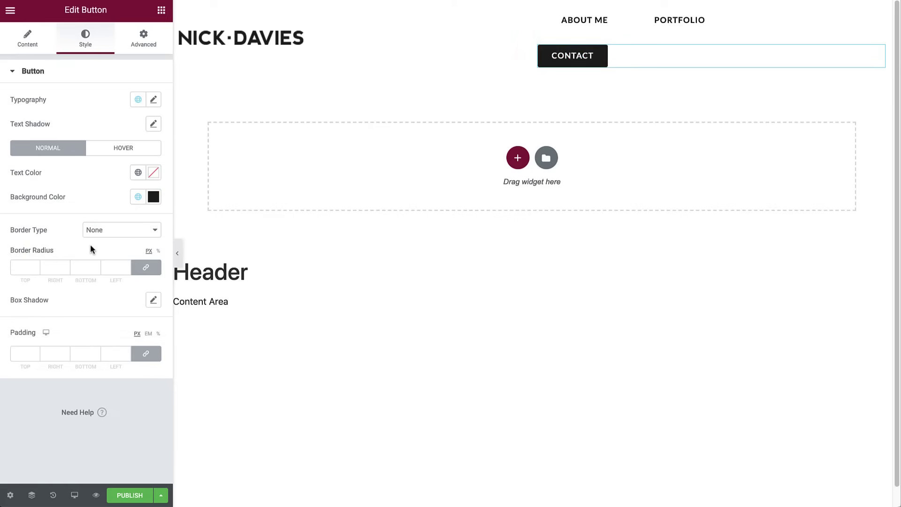
pyautogui.click(137, 173)
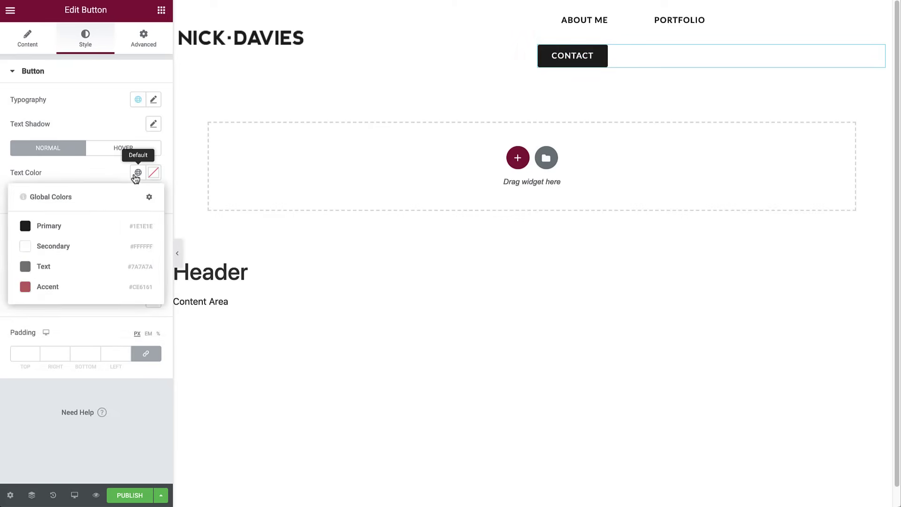
pyautogui.click(78, 246)
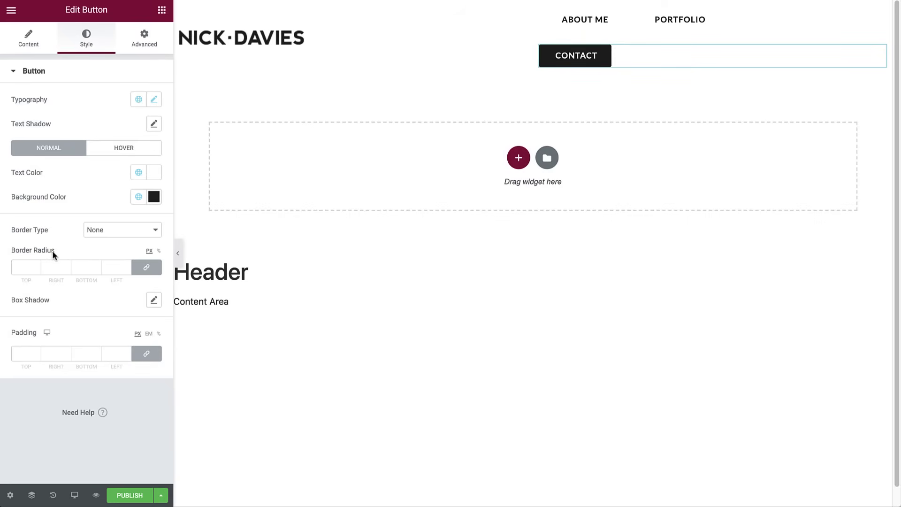
pyautogui.click(14, 268)
pyautogui.write('0')
# - Unlink the button padding and set it to 20 top, 45 right, 20 bottom, 45 left
pyautogui.click(145, 356)
pyautogui.click(25, 354)
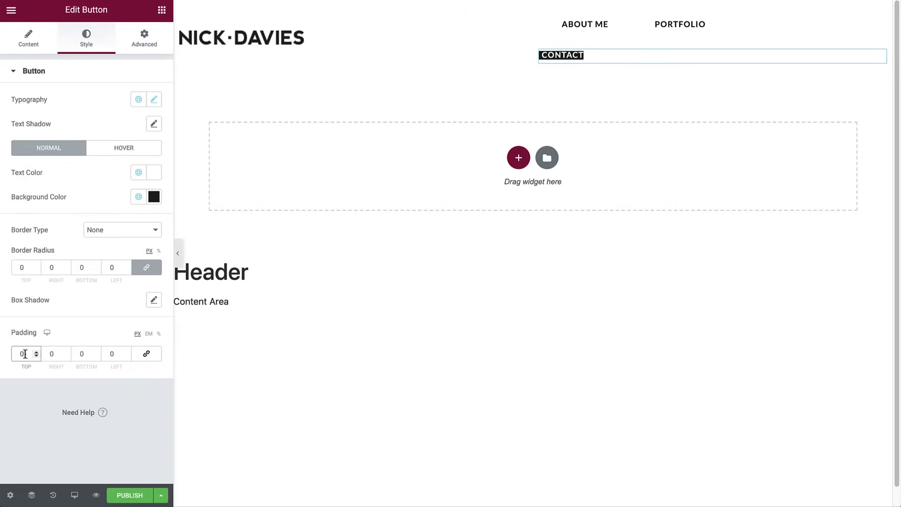
pyautogui.press('BackSpace')
pyautogui.write('20')
pyautogui.click(50, 356)
pyautogui.press('BackSpace')
pyautogui.write('45')
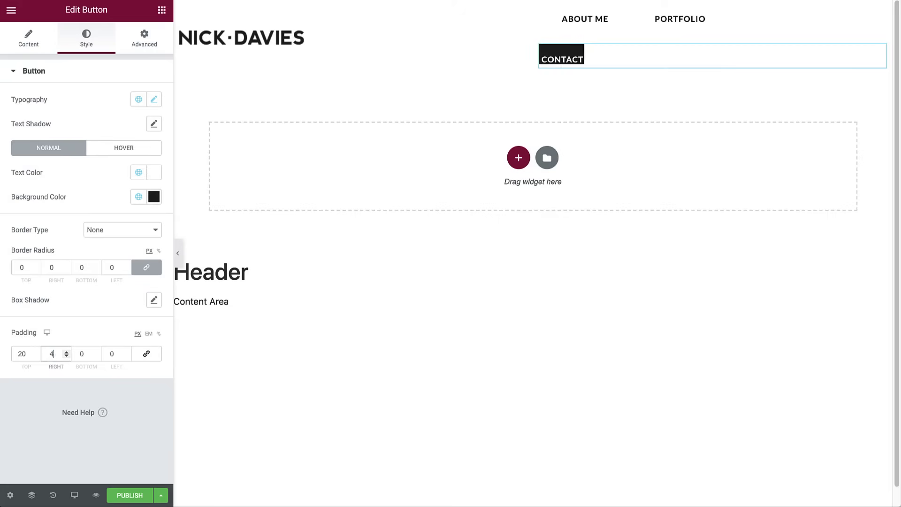
pyautogui.click(78, 354)
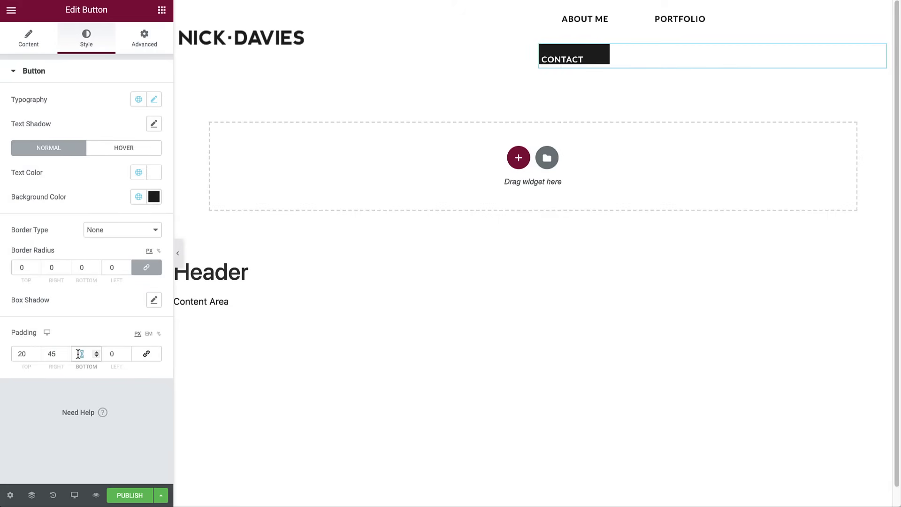
pyautogui.press('BackSpace')
pyautogui.write('20')
pyautogui.click(115, 354)
pyautogui.press('BackSpace')
pyautogui.write('4')
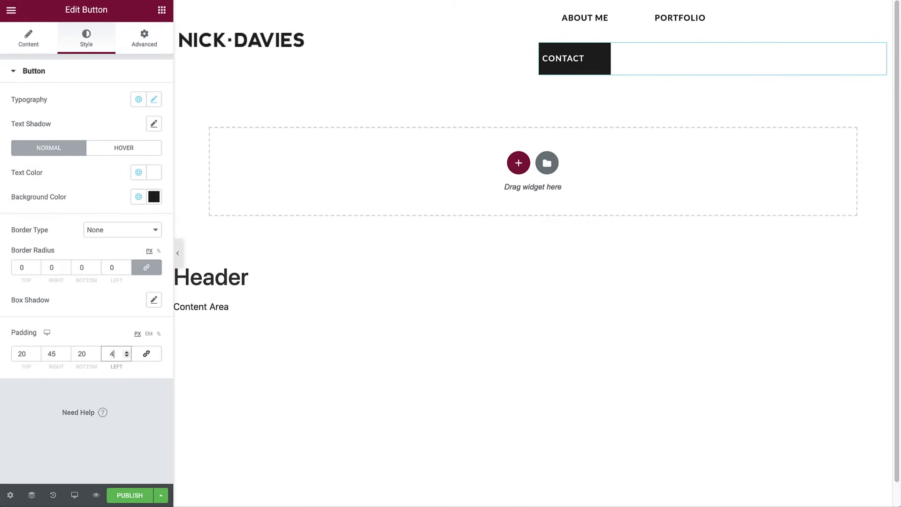
pyautogui.write('5')
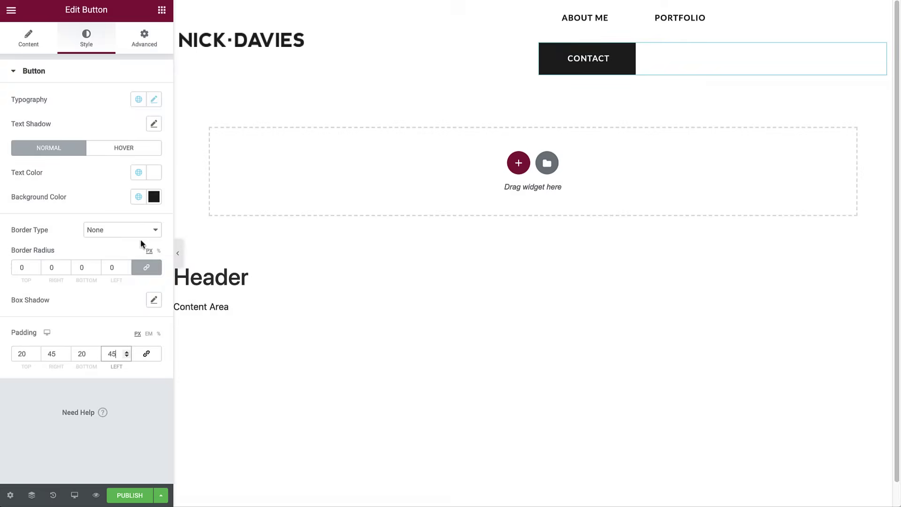
# - Set the CONTACT button's width to Inline (auto) under Positioning
pyautogui.click(144, 41)
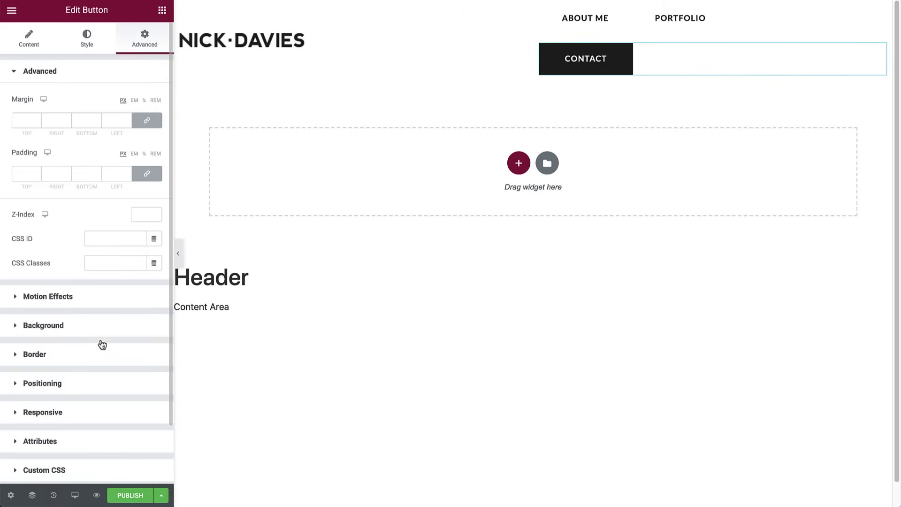
pyautogui.click(90, 383)
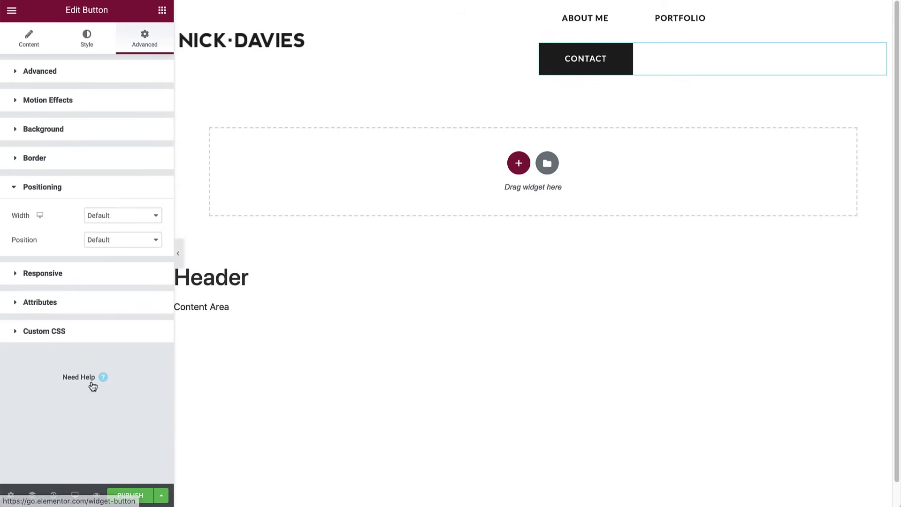
pyautogui.click(123, 215)
pyautogui.click(126, 235)
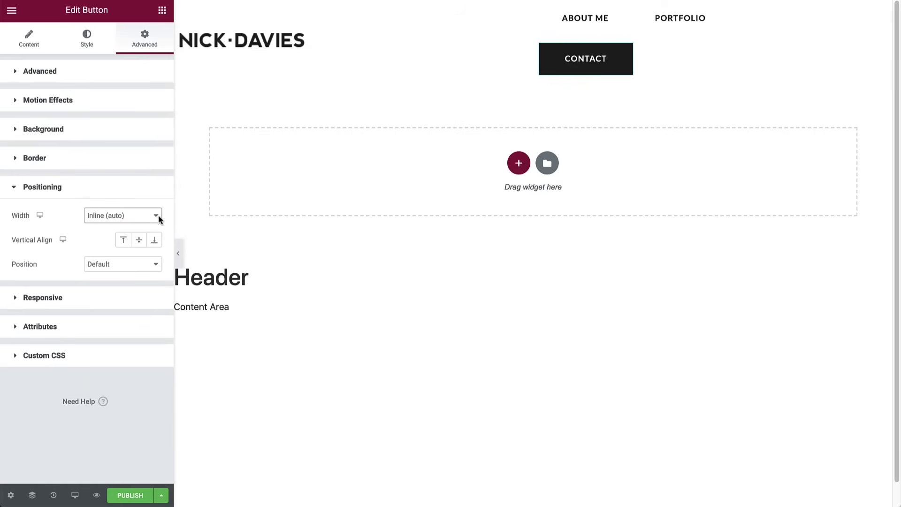
# - Set the nav menu's width to Inline (auto) so it sits beside the button
pyautogui.click(665, 22)
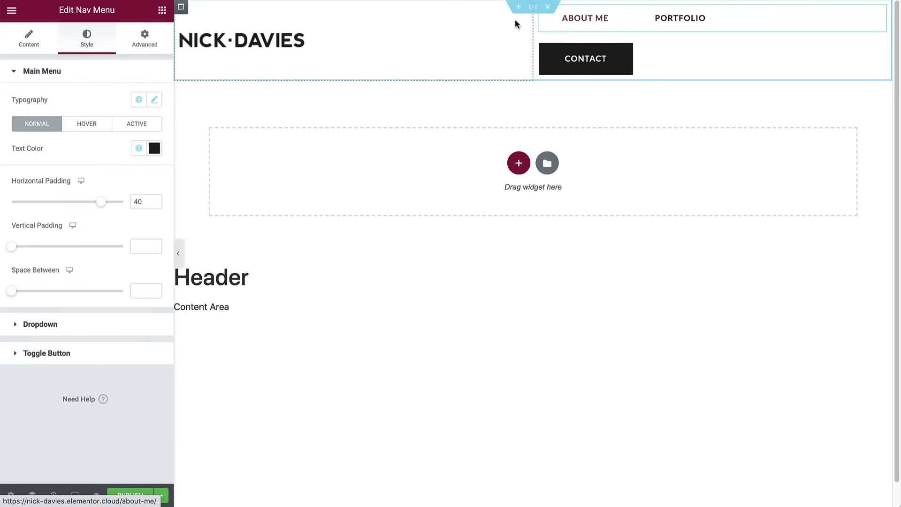
pyautogui.click(147, 38)
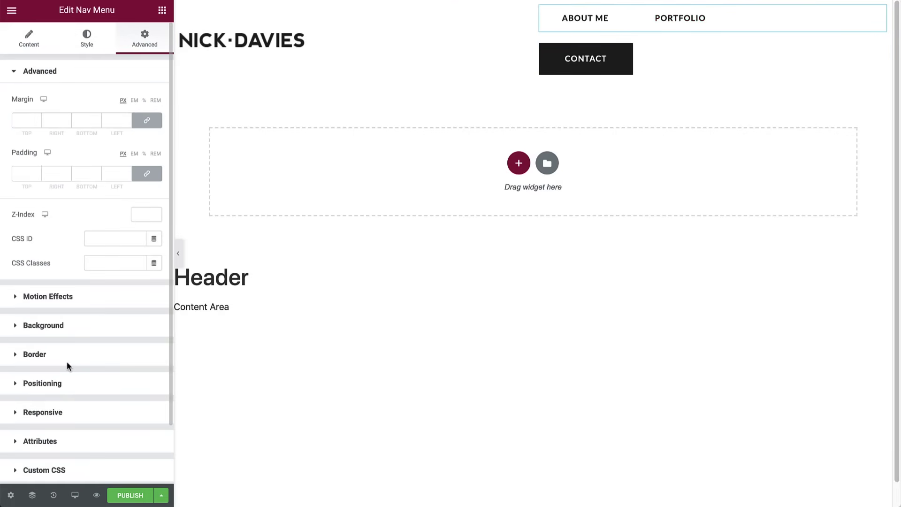
pyautogui.click(68, 383)
pyautogui.click(120, 217)
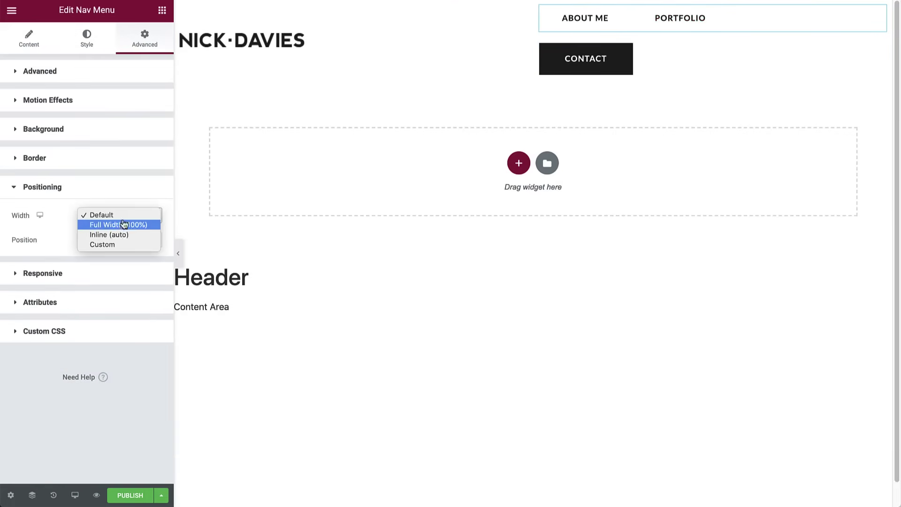
pyautogui.click(117, 235)
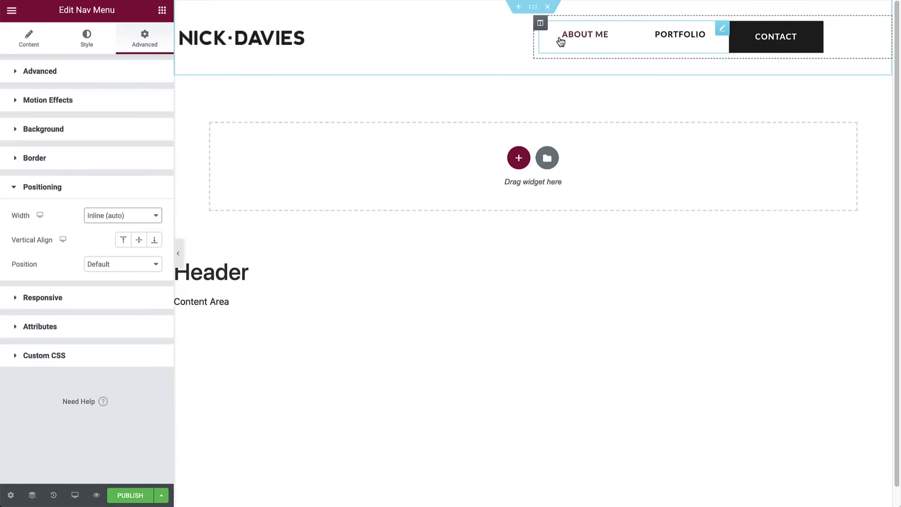
# - Set the right header column to Middle vertical and End horizontal alignment
pyautogui.click(541, 25)
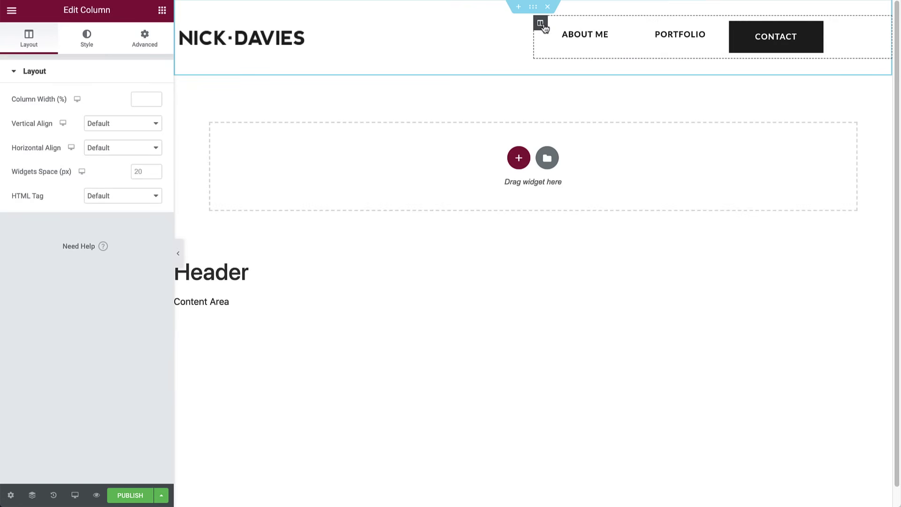
pyautogui.click(117, 123)
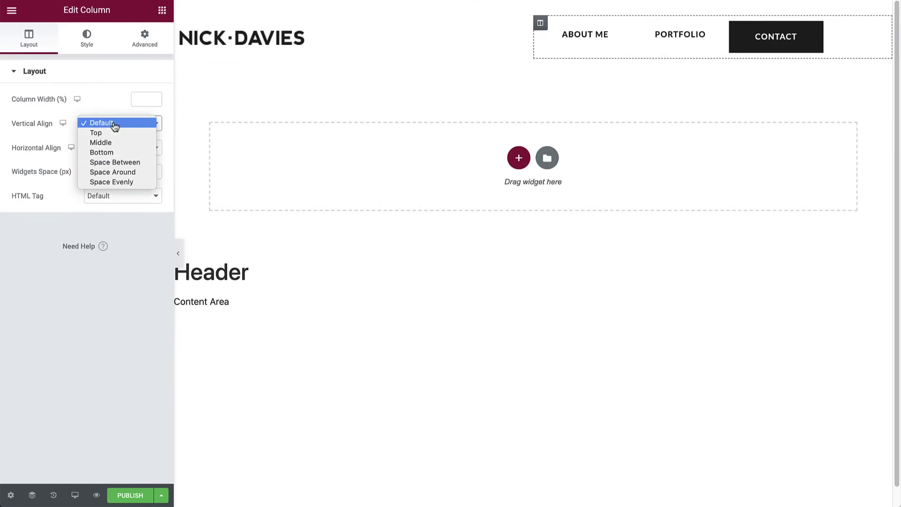
pyautogui.click(114, 142)
pyautogui.click(115, 148)
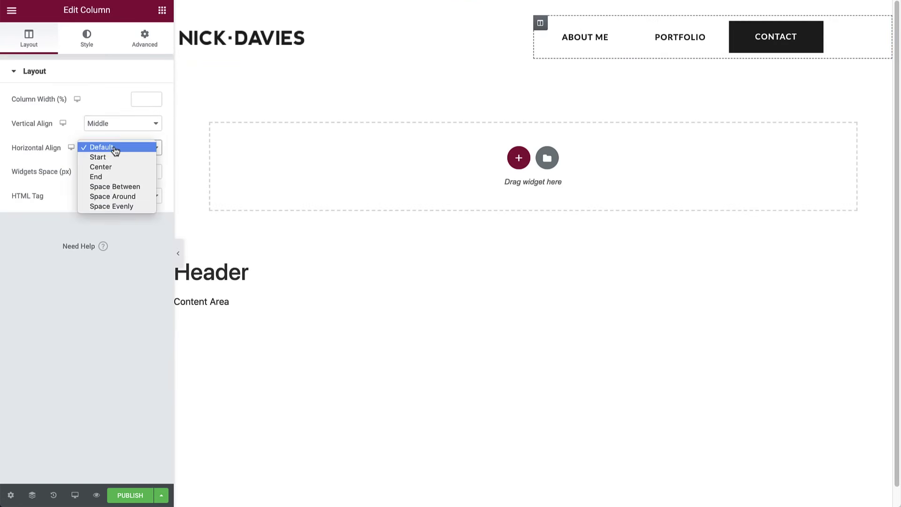
pyautogui.click(112, 176)
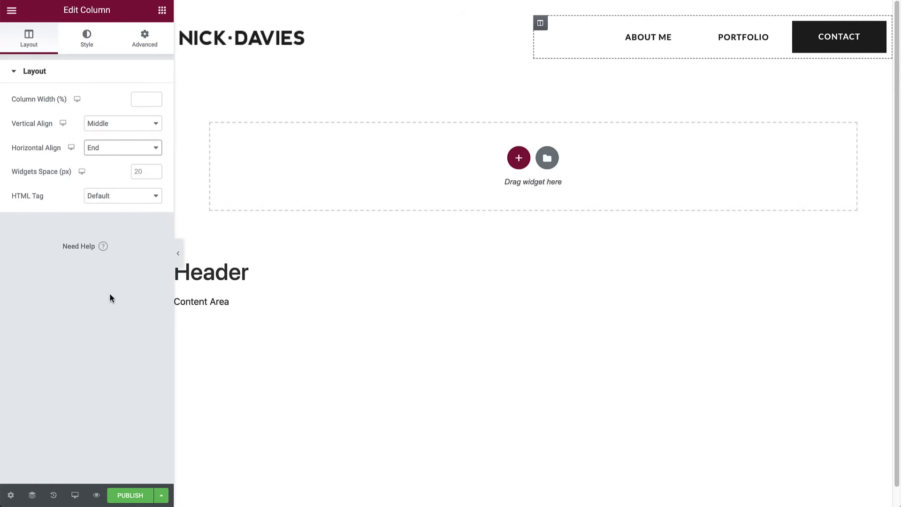
# - Publish the header with an Include Entire Site display condition via Save & Close
pyautogui.click(121, 494)
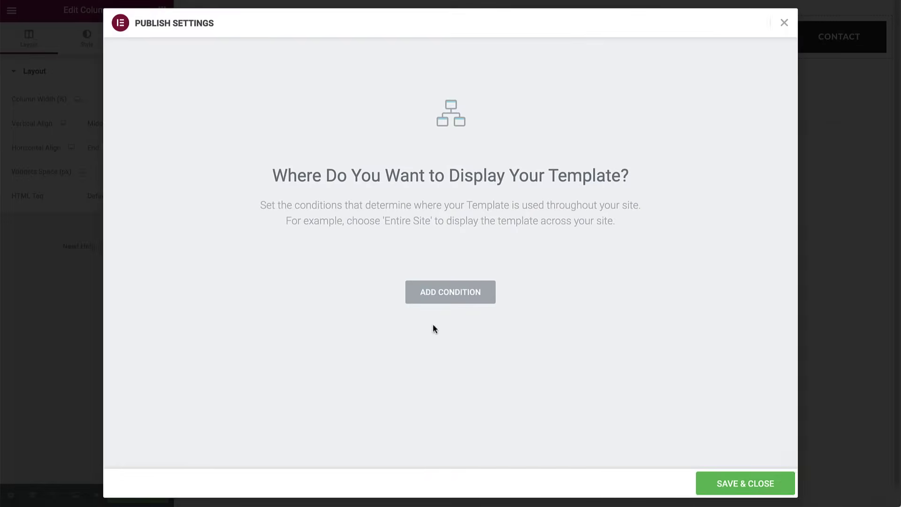
pyautogui.click(462, 295)
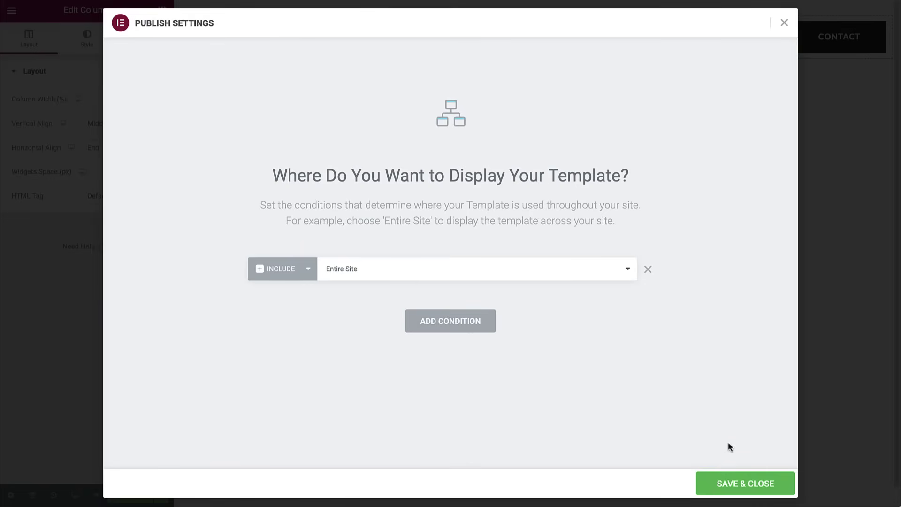
pyautogui.click(738, 483)
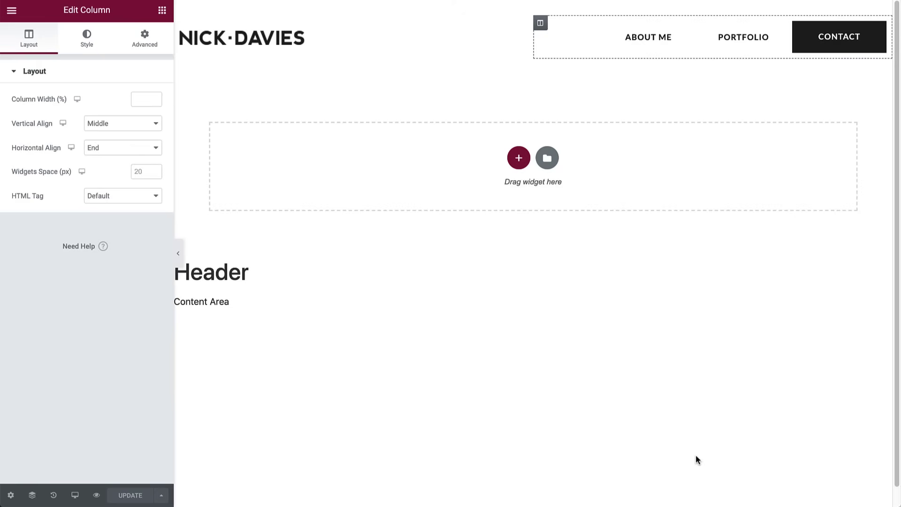
# - Create a new blank footer template from the Theme Builder
pyautogui.click(12, 10)
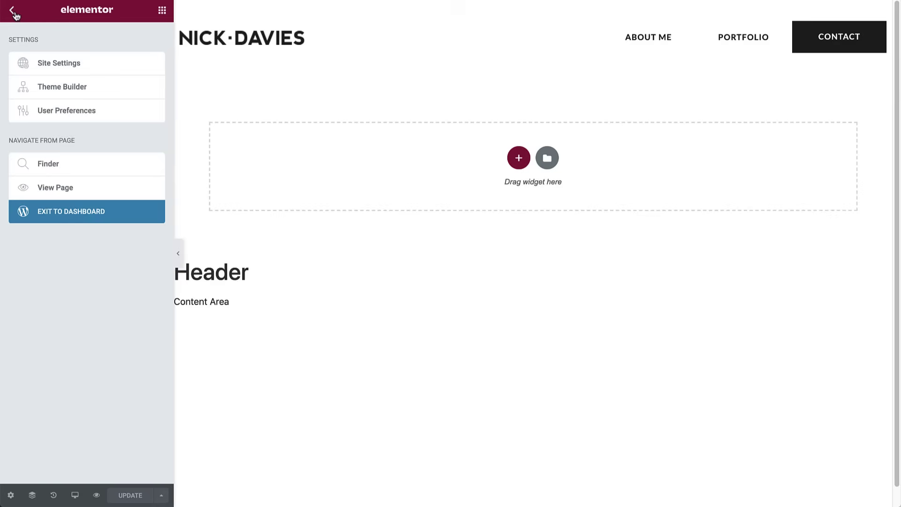
pyautogui.click(56, 80)
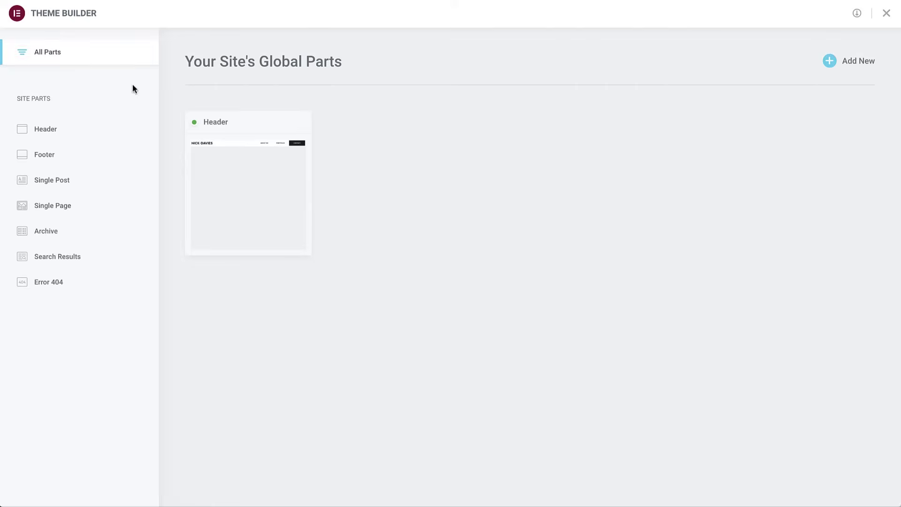
pyautogui.click(872, 63)
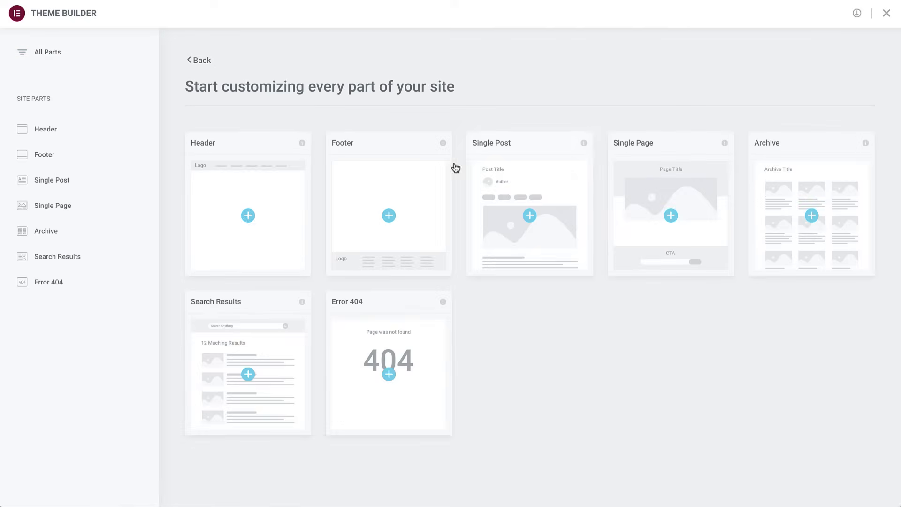
pyautogui.click(388, 212)
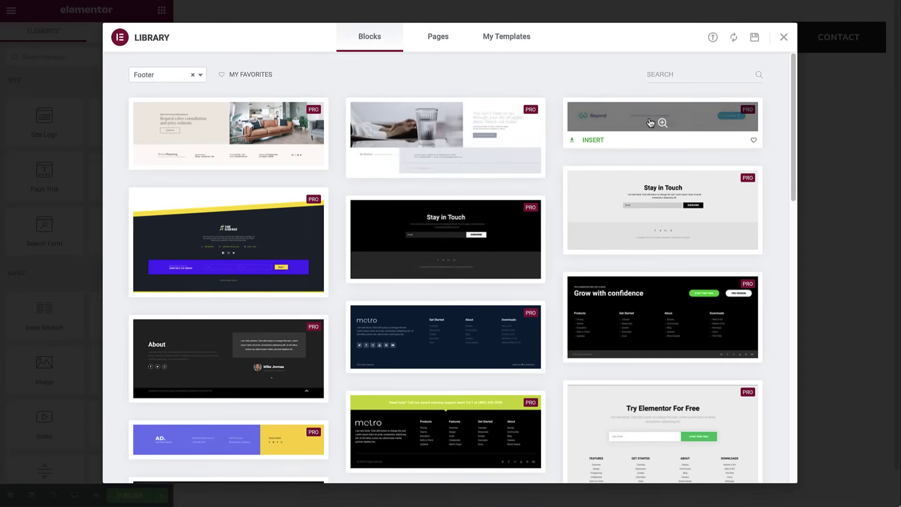
pyautogui.click(784, 37)
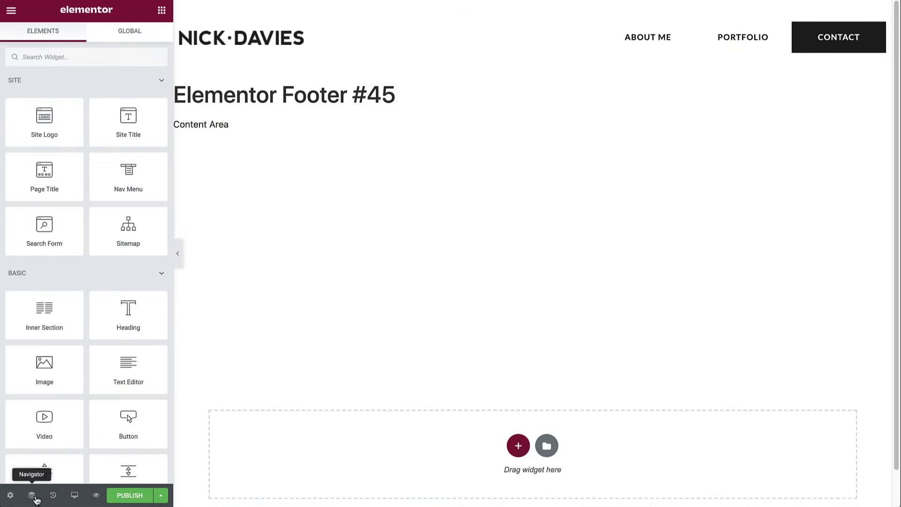
# - Rename the footer template to 'Footer'
pyautogui.click(10, 495)
pyautogui.tripleClick(79, 112)
pyautogui.write('Footer')
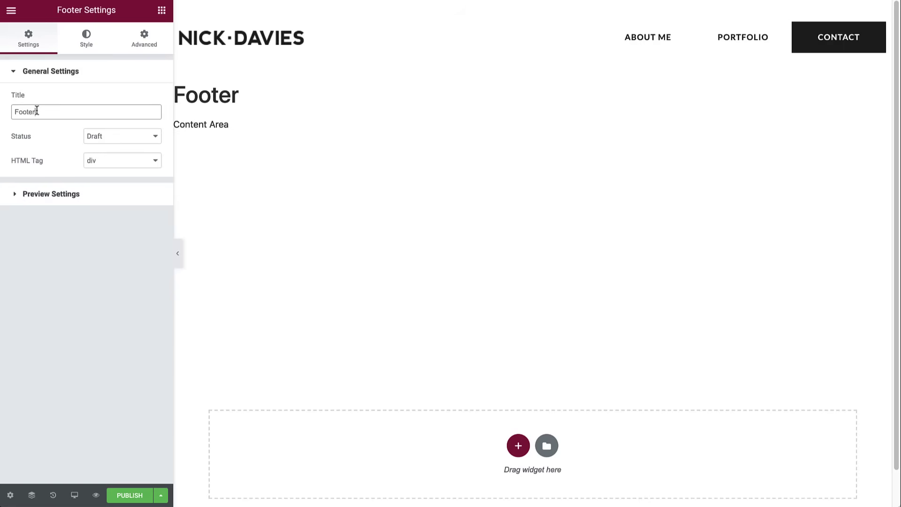
# - Add a two-column section with a boxed content width of 1350
pyautogui.click(518, 445)
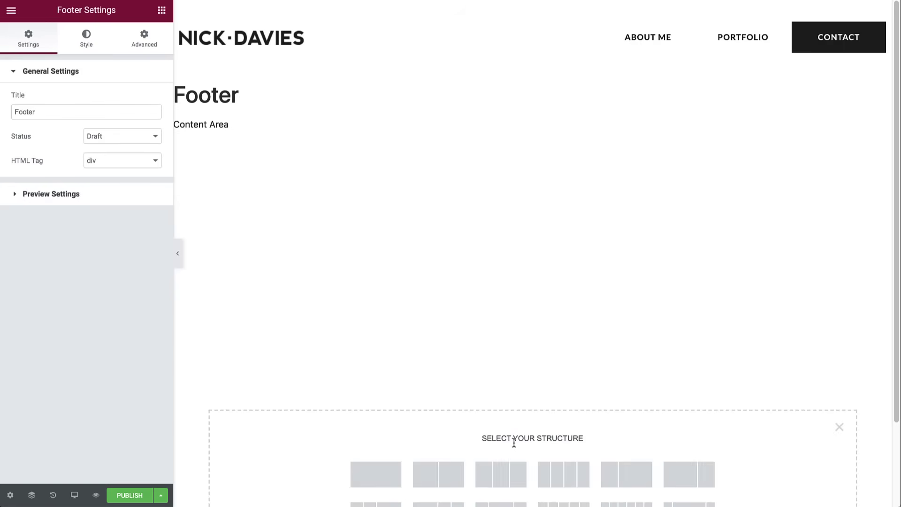
pyautogui.click(451, 474)
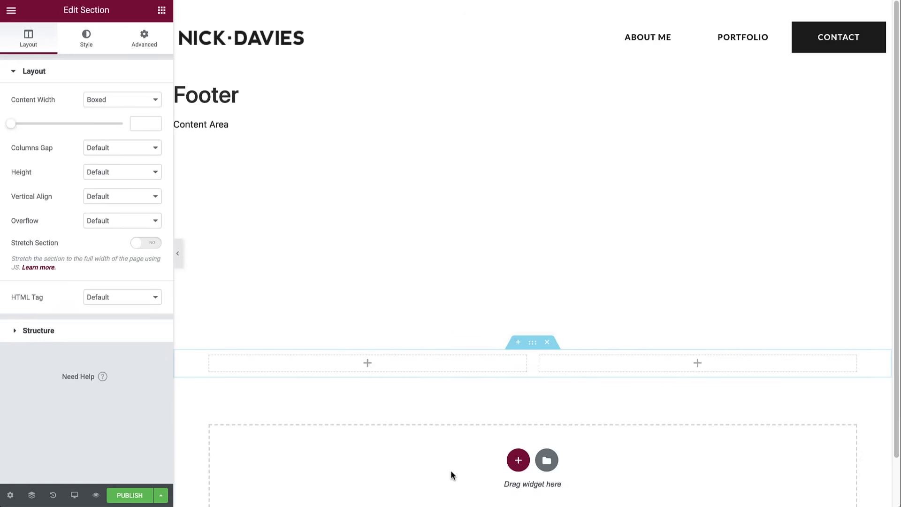
pyautogui.click(141, 123)
pyautogui.write('13')
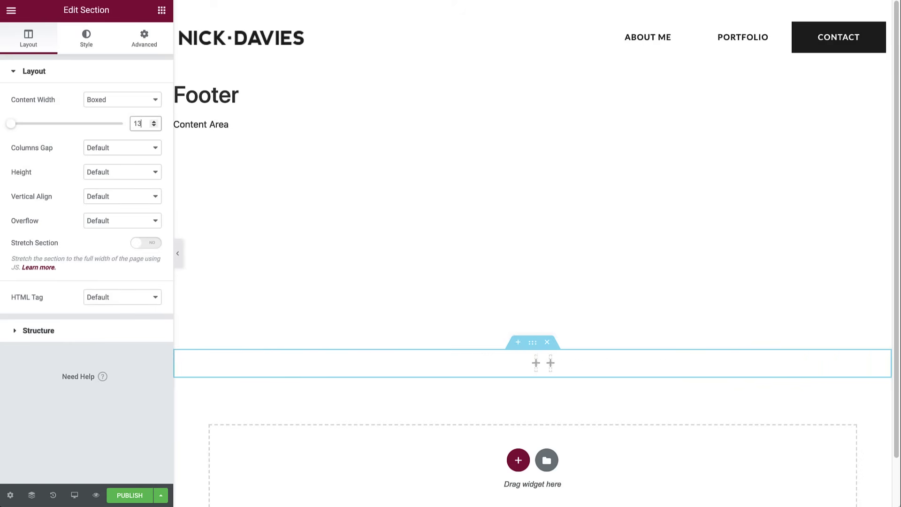
pyautogui.write('50')
# - Set the footer section's Height to Min Height of 10 VH, replacing 400
pyautogui.click(128, 172)
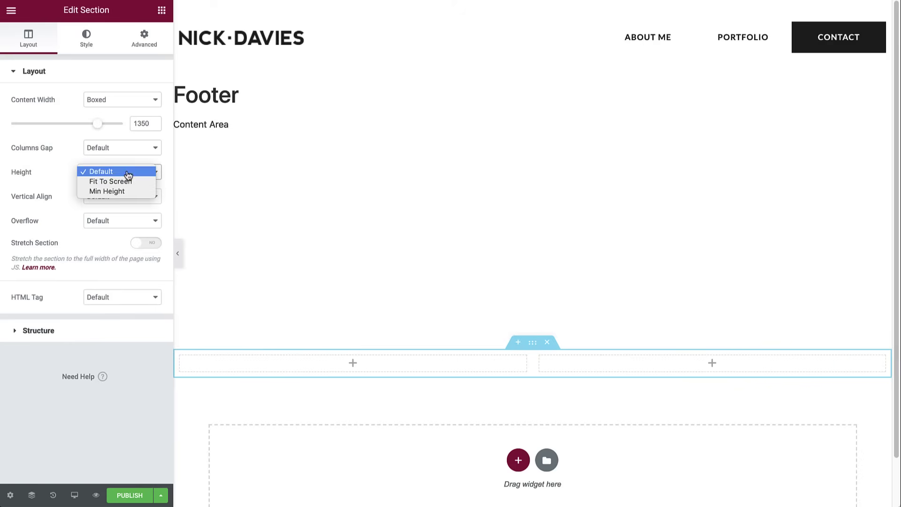
pyautogui.click(119, 191)
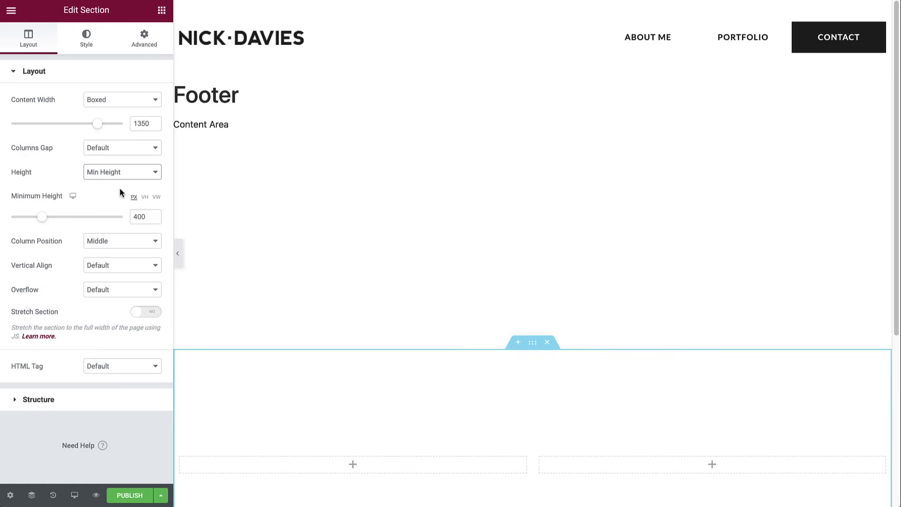
pyautogui.click(144, 196)
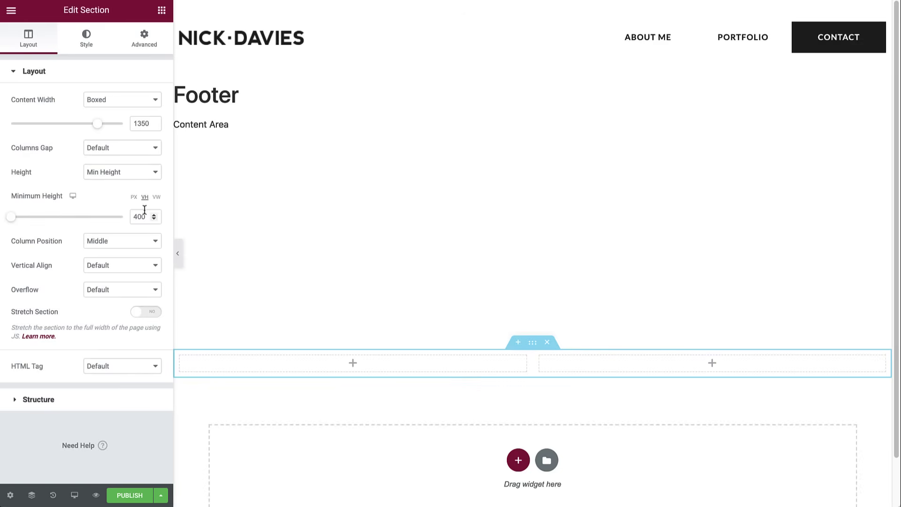
pyautogui.doubleClick(144, 216)
pyautogui.write('10')
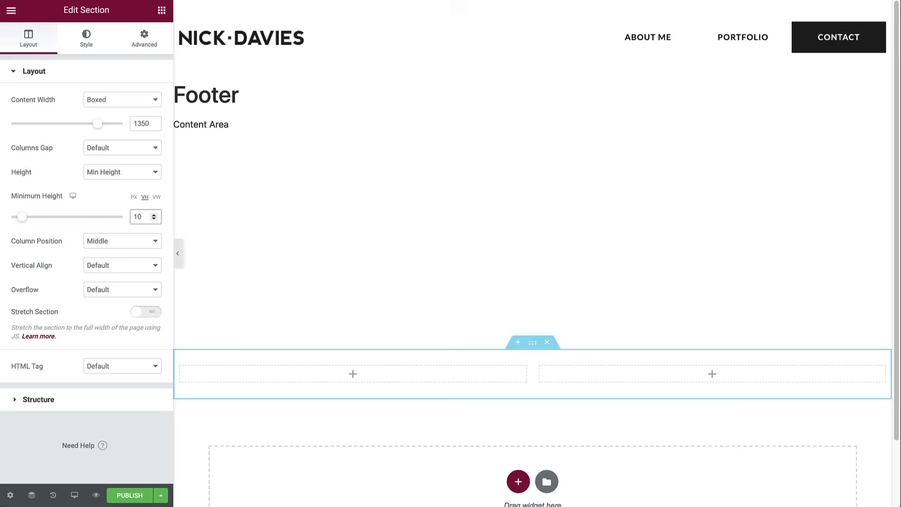
# - Add an Icon List to the footer's left column and delete its second and third items
pyautogui.click(162, 10)
pyautogui.click(85, 57)
pyautogui.write('icon')
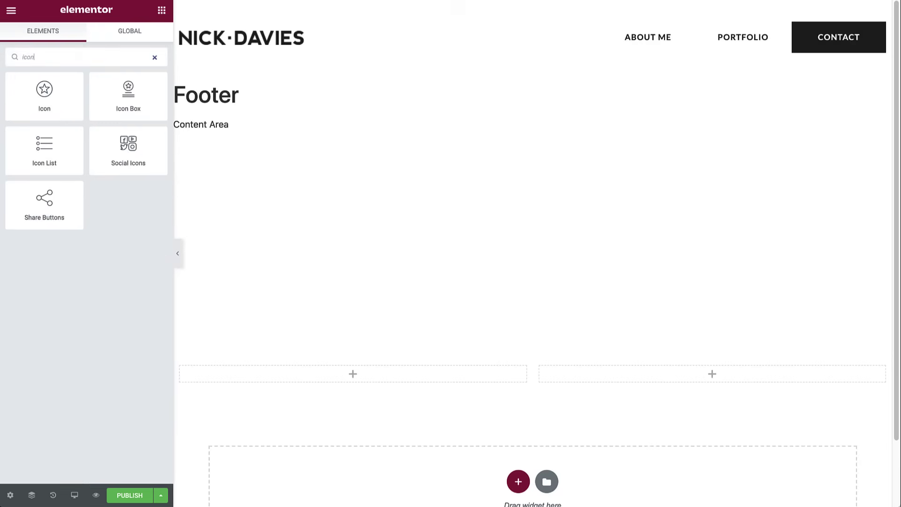
pyautogui.moveTo(44, 141); pyautogui.dragTo(351, 367)
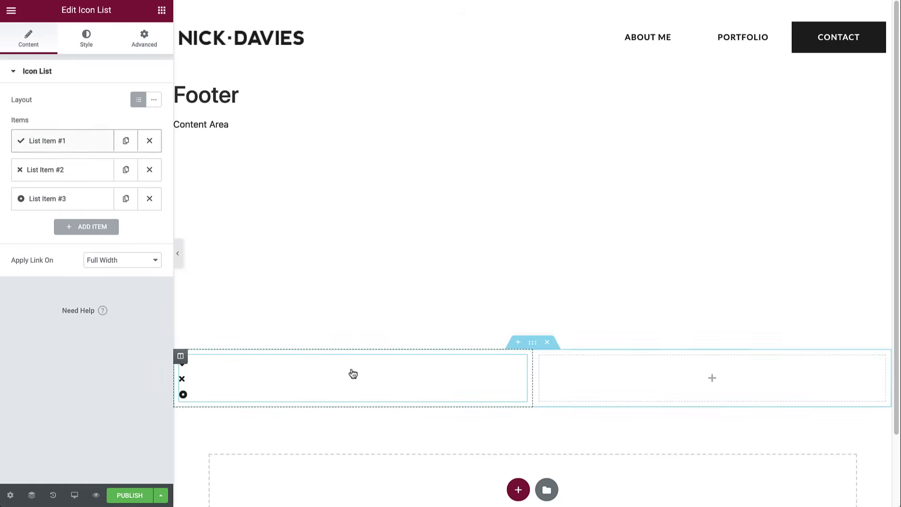
pyautogui.click(149, 198)
pyautogui.click(149, 170)
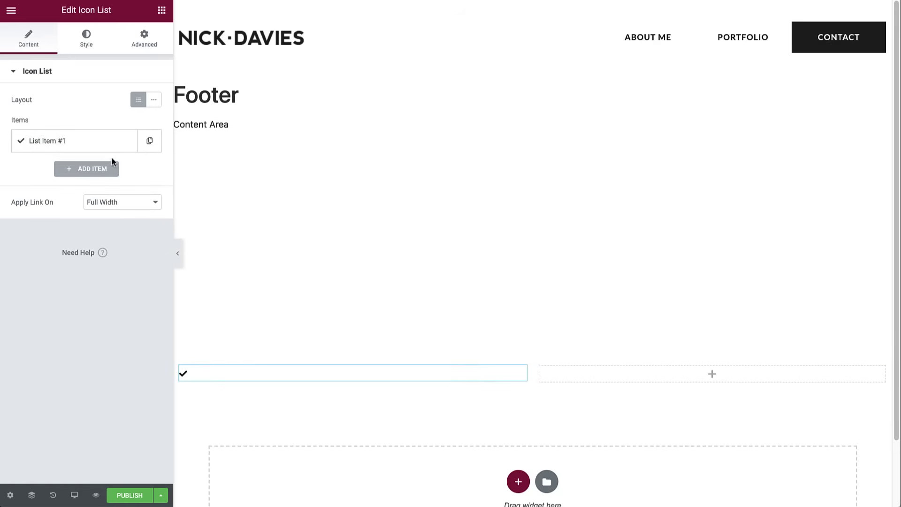
# - Give the remaining list item the Copyright icon and the site's domain name as text
pyautogui.click(73, 143)
pyautogui.click(132, 220)
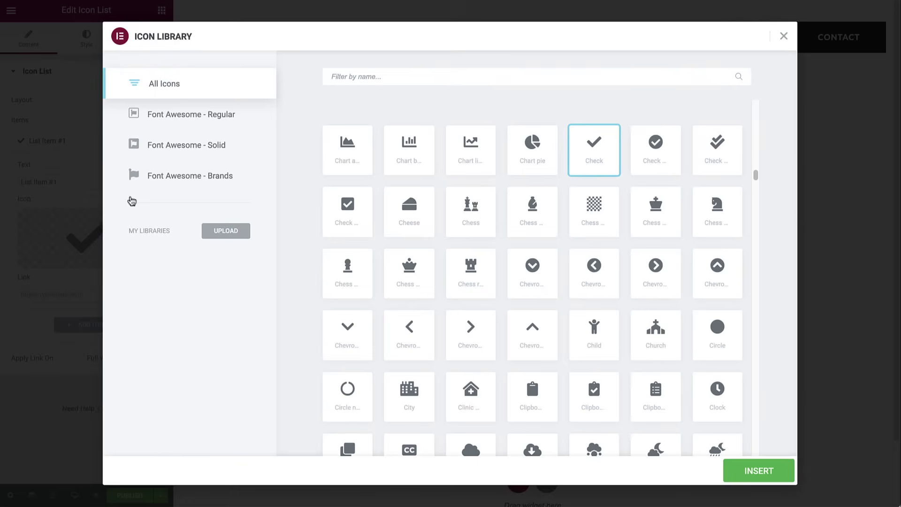
pyautogui.click(397, 79)
pyautogui.write('copy')
pyautogui.click(411, 141)
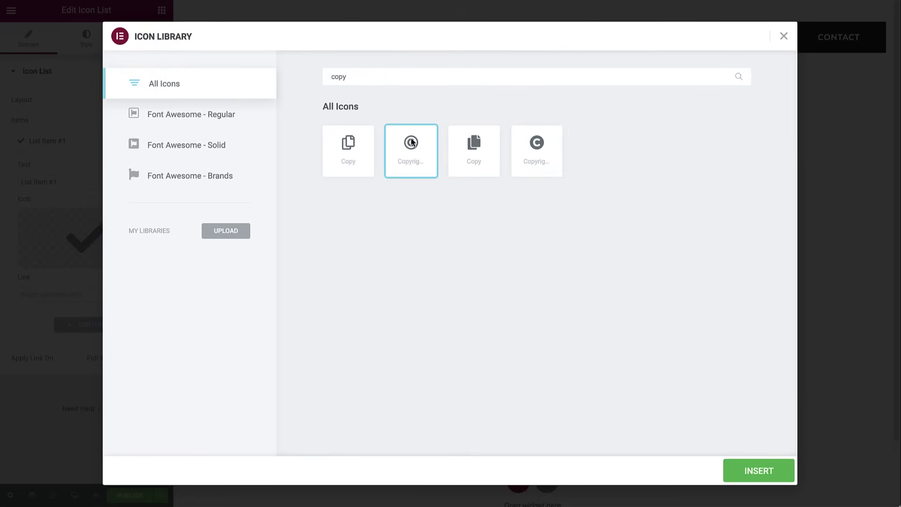
pyautogui.click(748, 471)
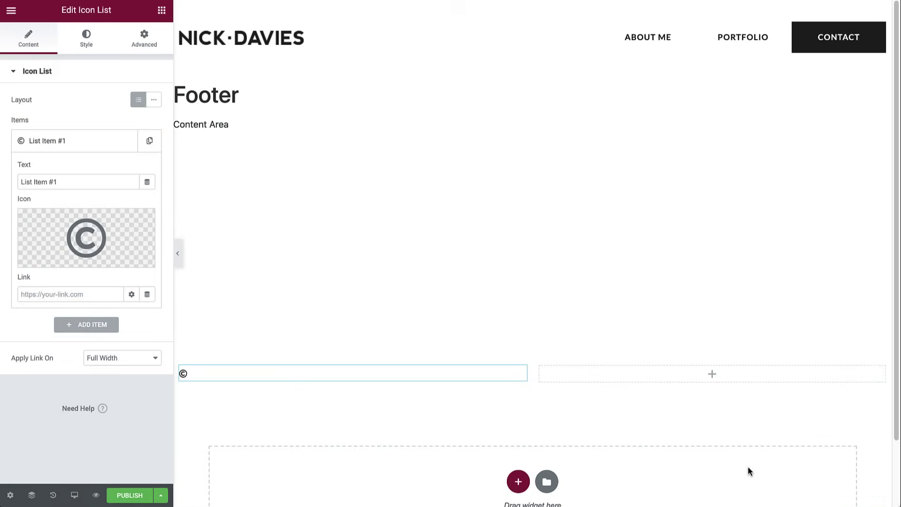
pyautogui.tripleClick(72, 183)
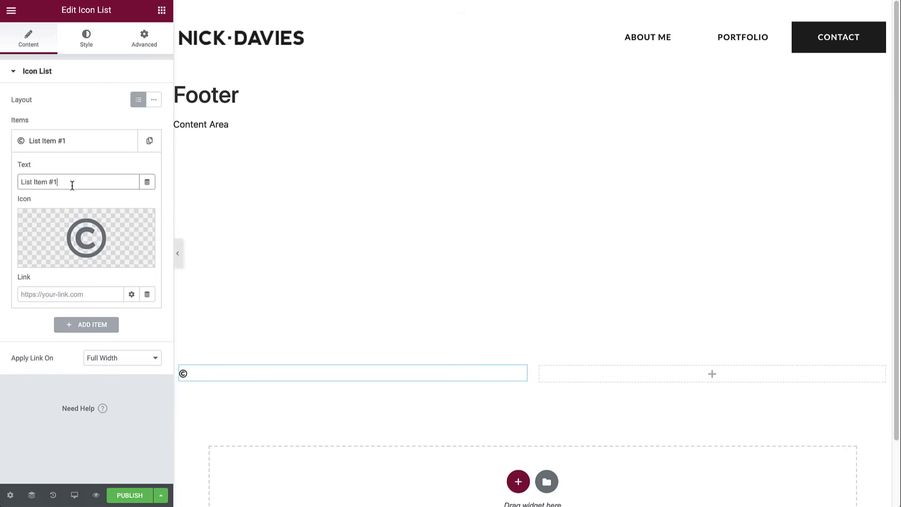
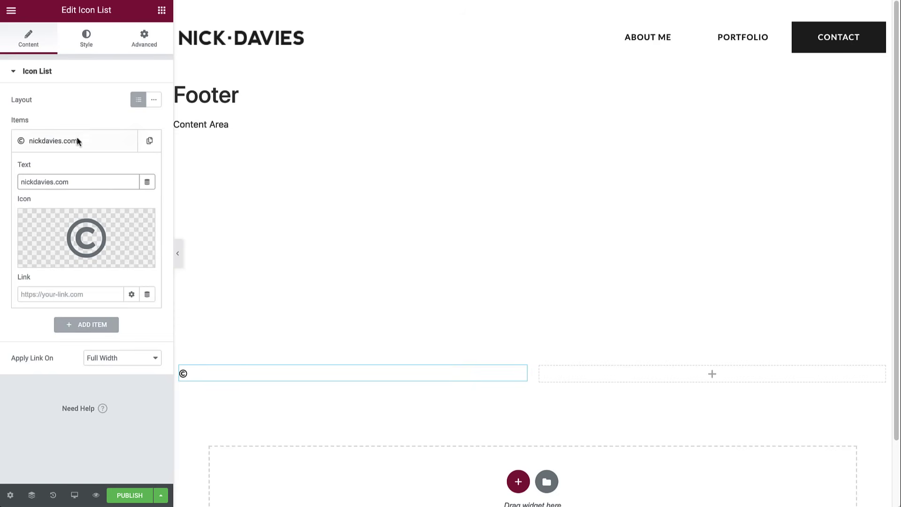
# - Style the list icon with the global Primary colour and size 15
pyautogui.click(87, 40)
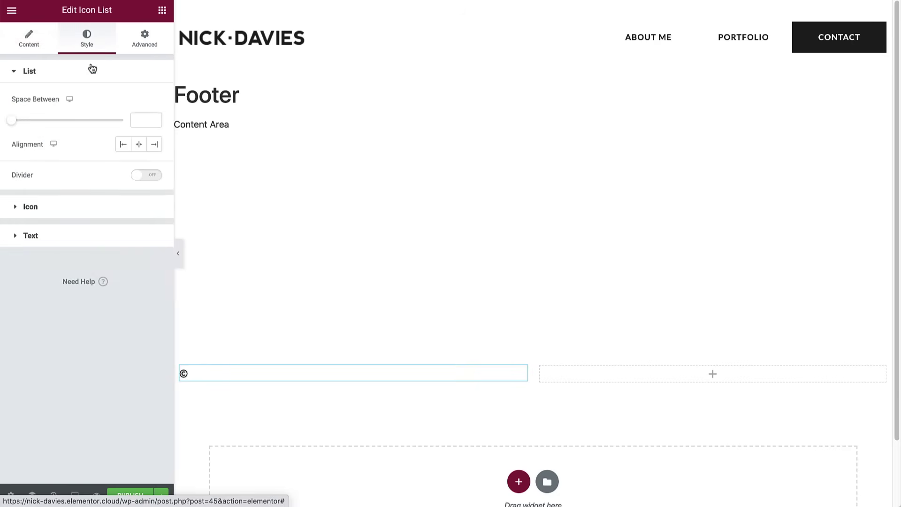
pyautogui.click(63, 208)
pyautogui.click(137, 132)
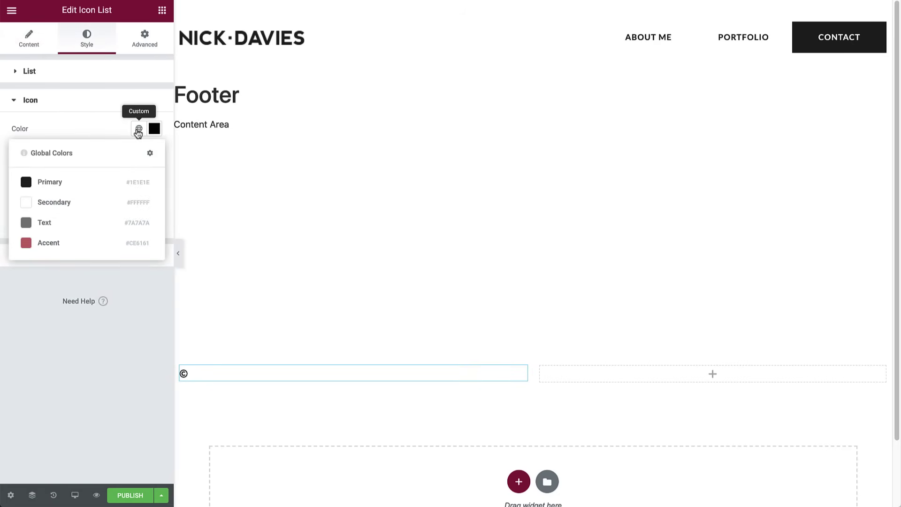
pyautogui.click(74, 181)
pyautogui.click(154, 195)
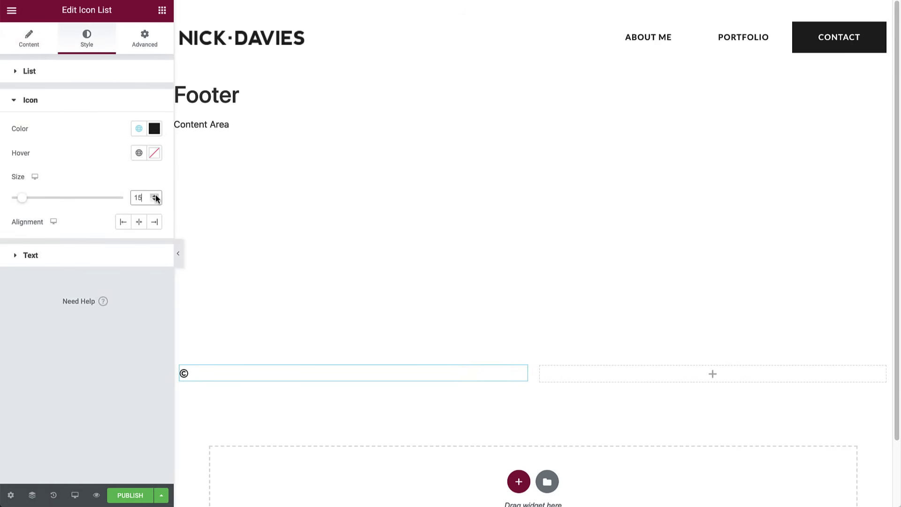
# - Give the copyright text the global Primary colour and the Accent Text global font
pyautogui.click(45, 254)
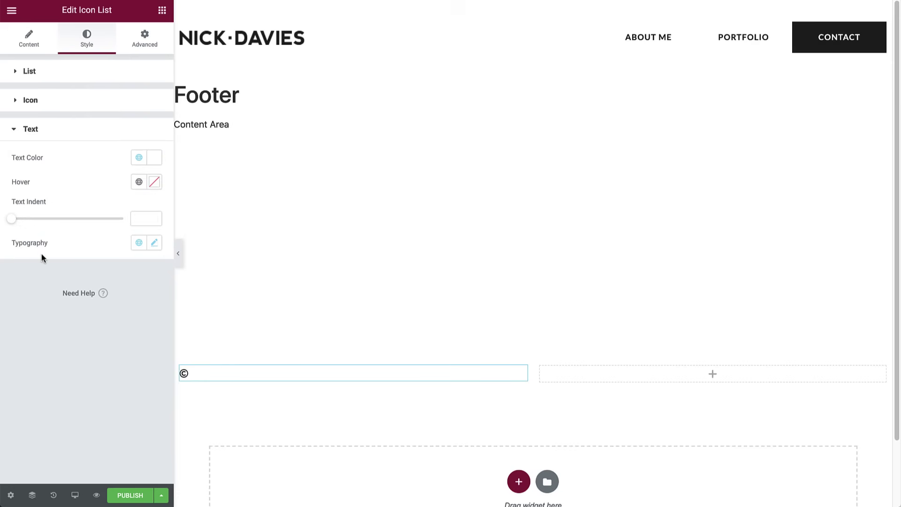
pyautogui.click(139, 158)
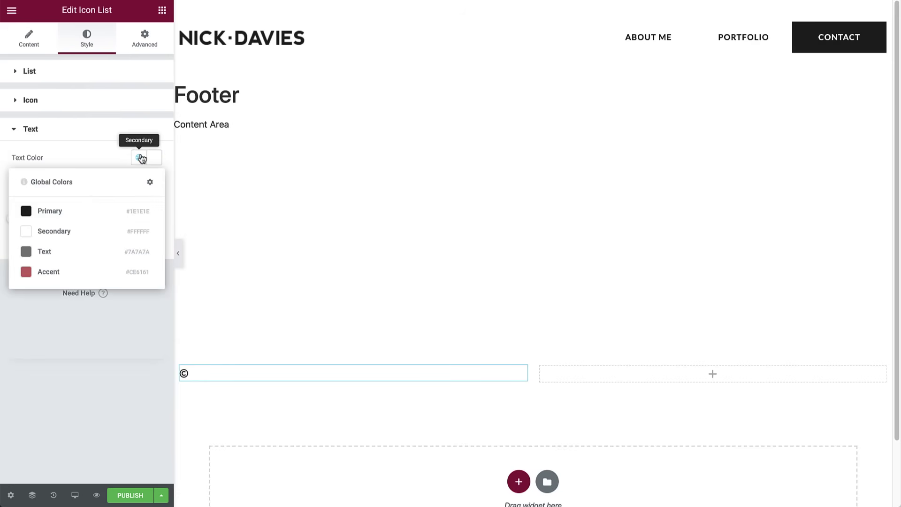
pyautogui.click(64, 218)
pyautogui.click(136, 246)
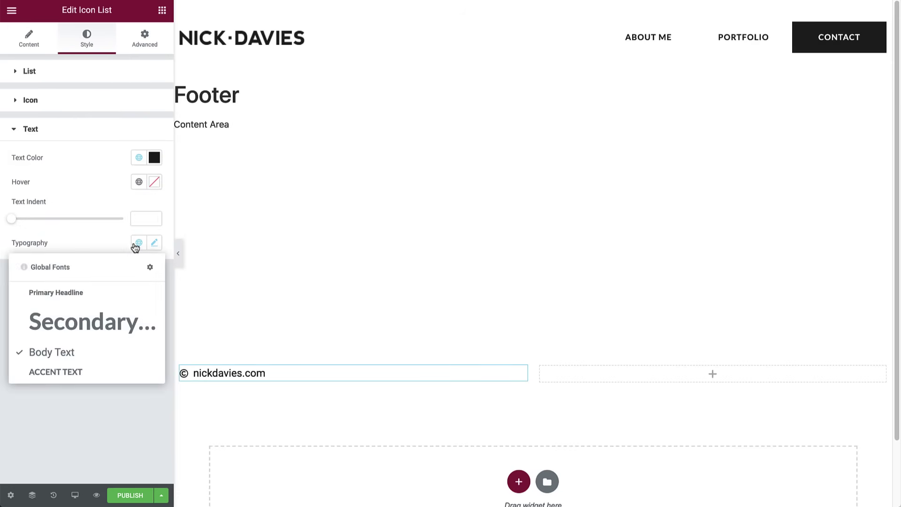
pyautogui.click(53, 372)
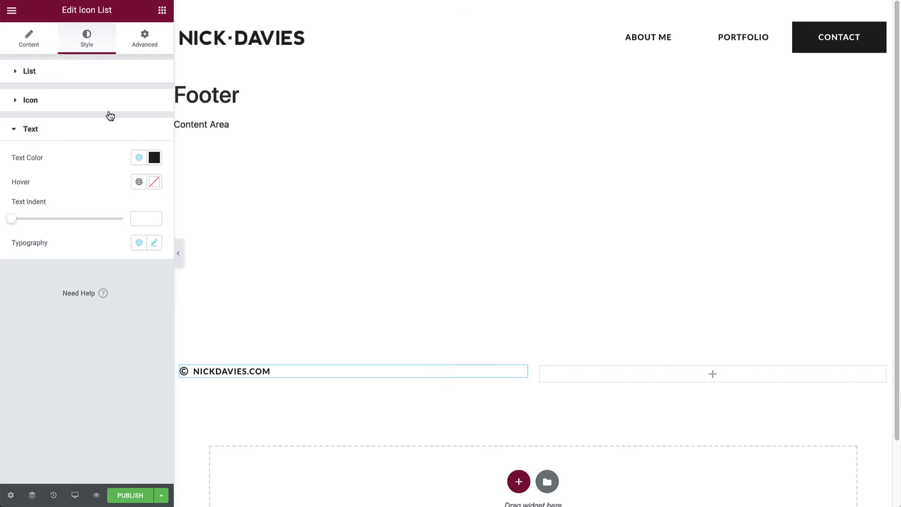
pyautogui.click(162, 10)
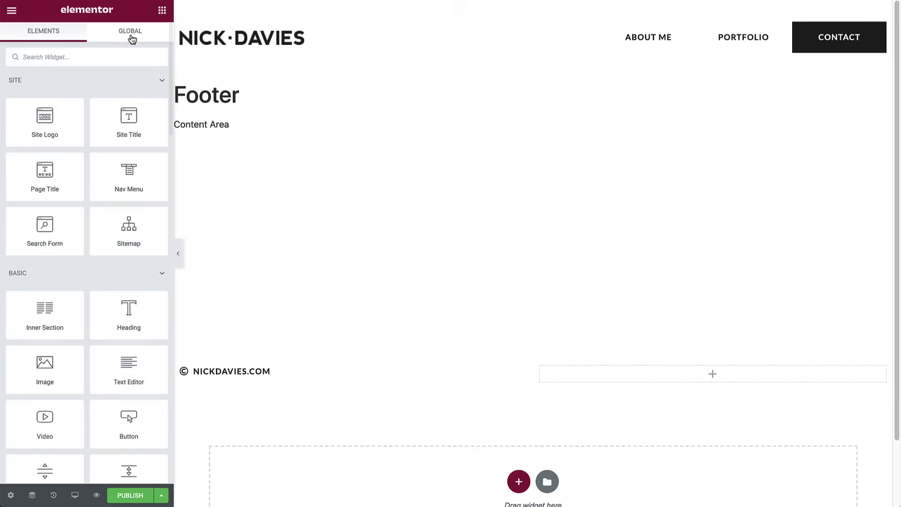
# - Add a Social Icons widget to the footer's right column and review the Facebook link options
pyautogui.click(61, 56)
pyautogui.write('soci')
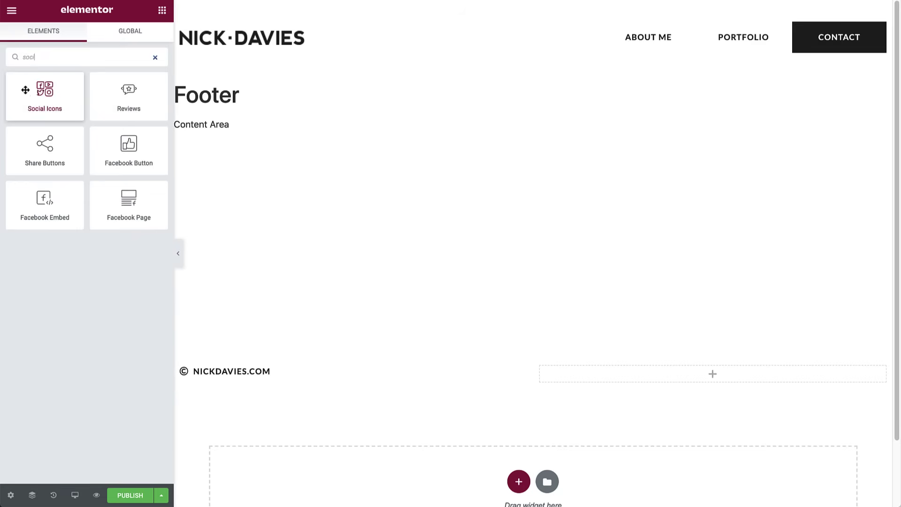
pyautogui.moveTo(30, 94); pyautogui.dragTo(671, 376)
pyautogui.click(96, 123)
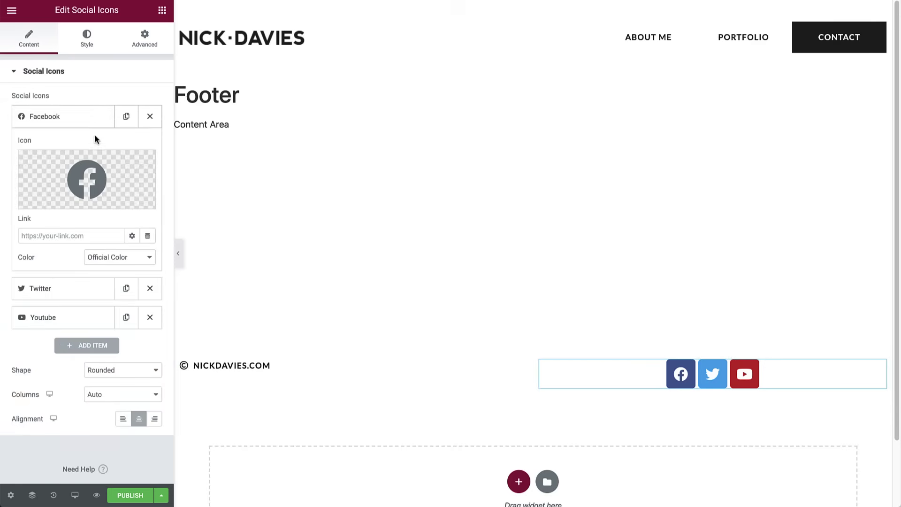
pyautogui.click(46, 237)
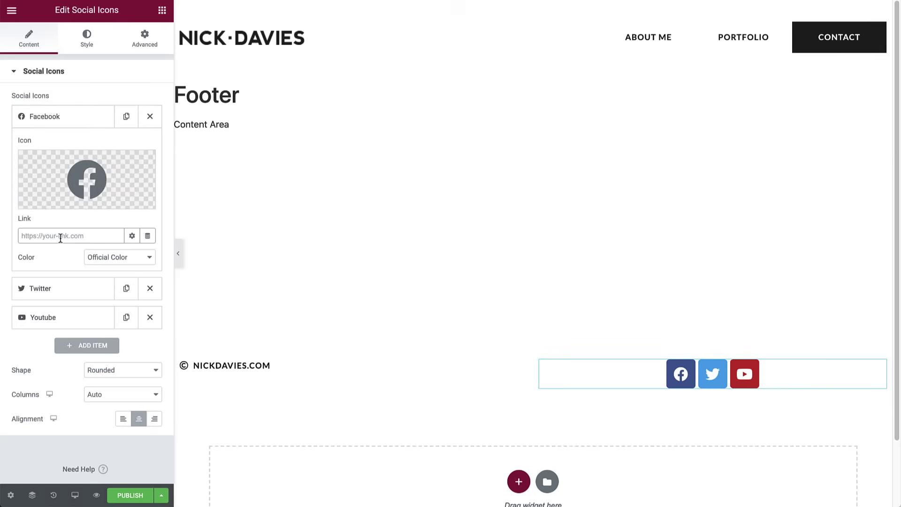
pyautogui.click(129, 239)
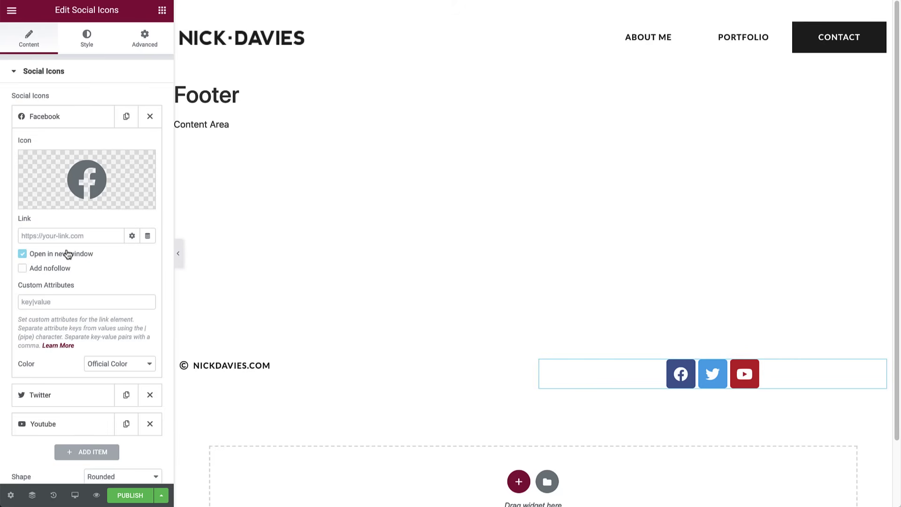
pyautogui.click(24, 256)
pyautogui.click(25, 256)
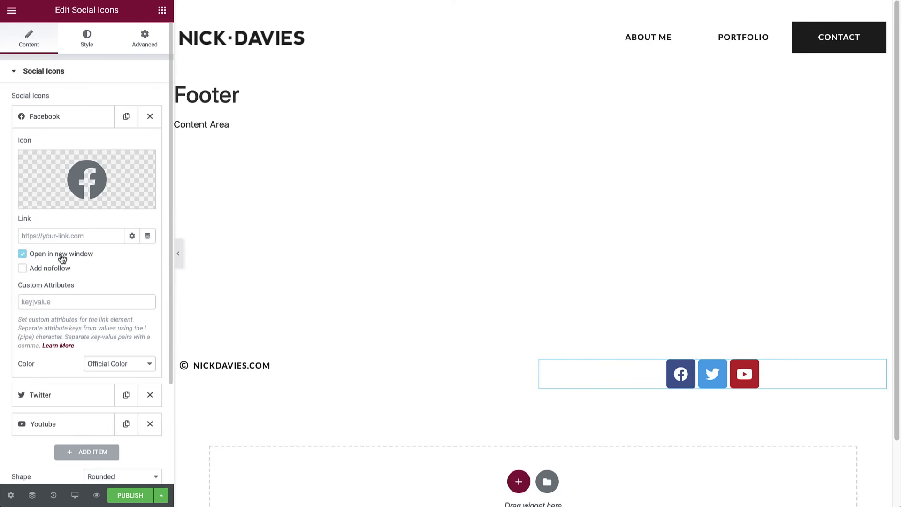
pyautogui.click(59, 118)
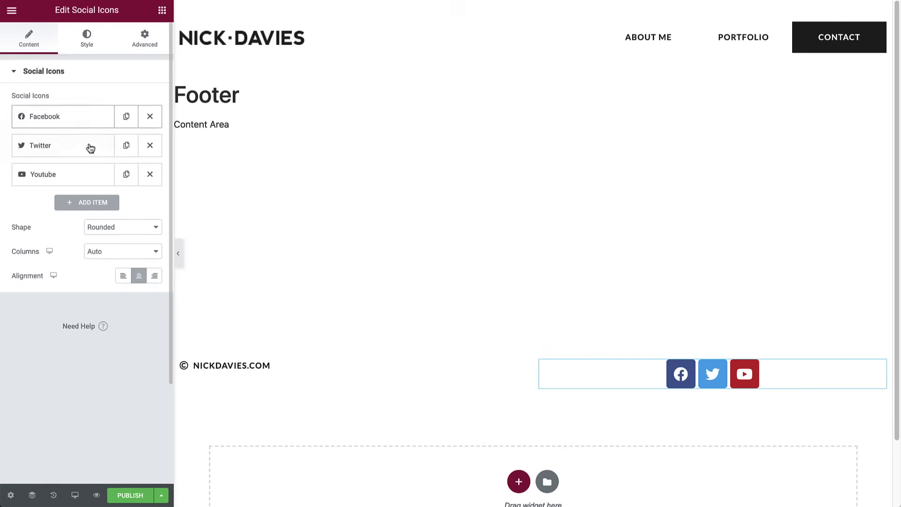
# - Make the social icons circle-shaped and align them to the right
pyautogui.click(136, 228)
pyautogui.click(128, 237)
pyautogui.click(125, 230)
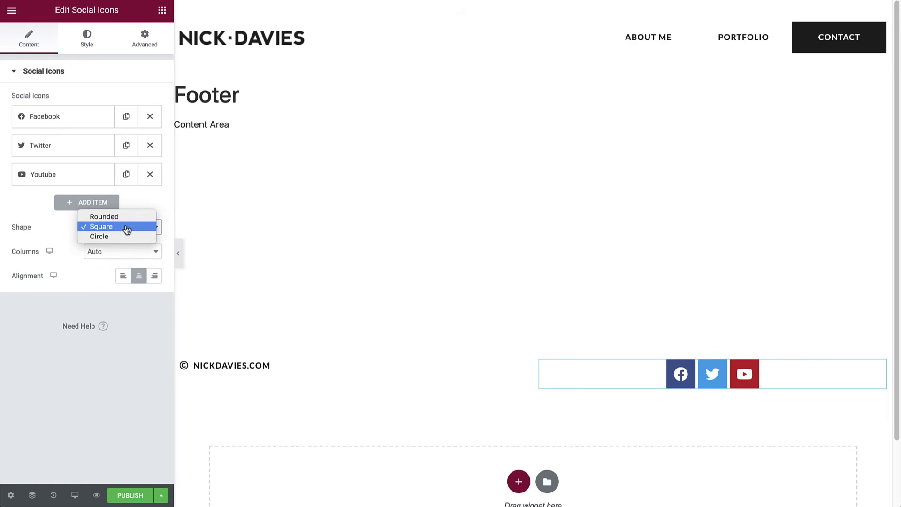
pyautogui.press('Escape')
pyautogui.click(122, 239)
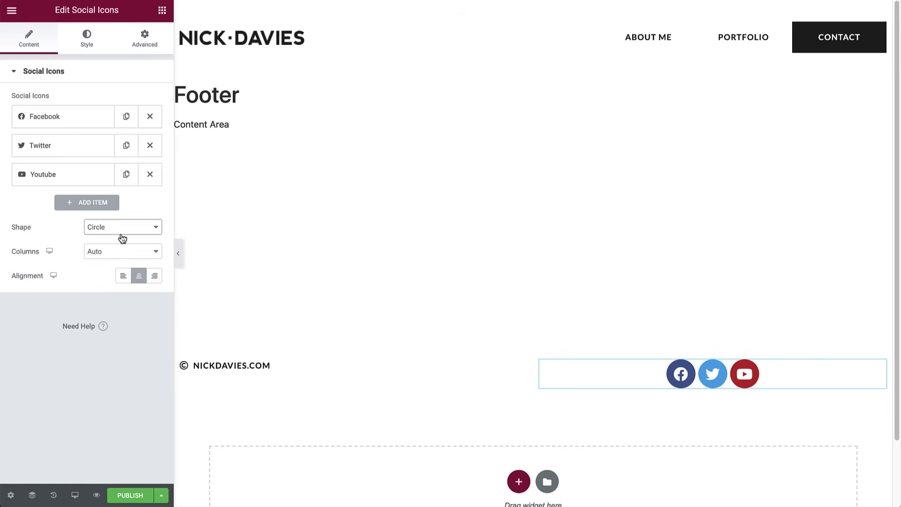
pyautogui.click(155, 277)
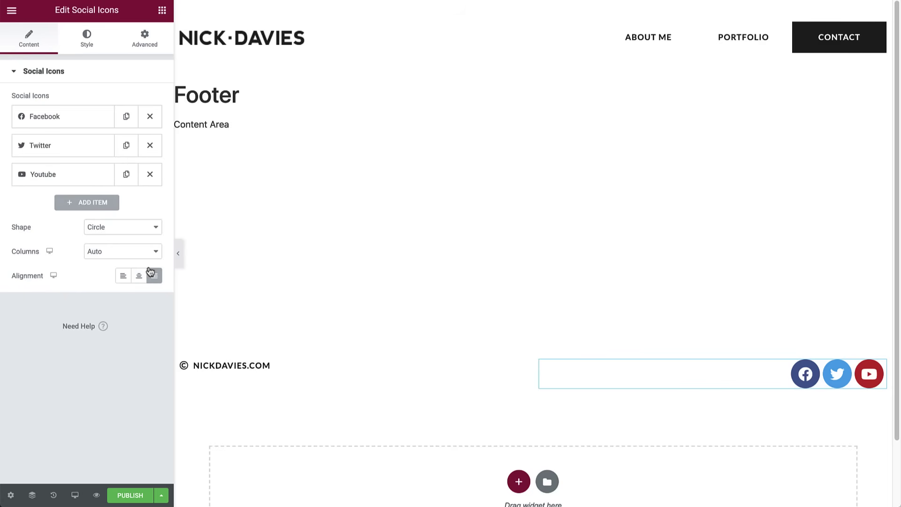
# - Give the icons a transparent custom background, global Primary glyphs, size 18 and spacing 0
pyautogui.click(90, 47)
pyautogui.click(133, 109)
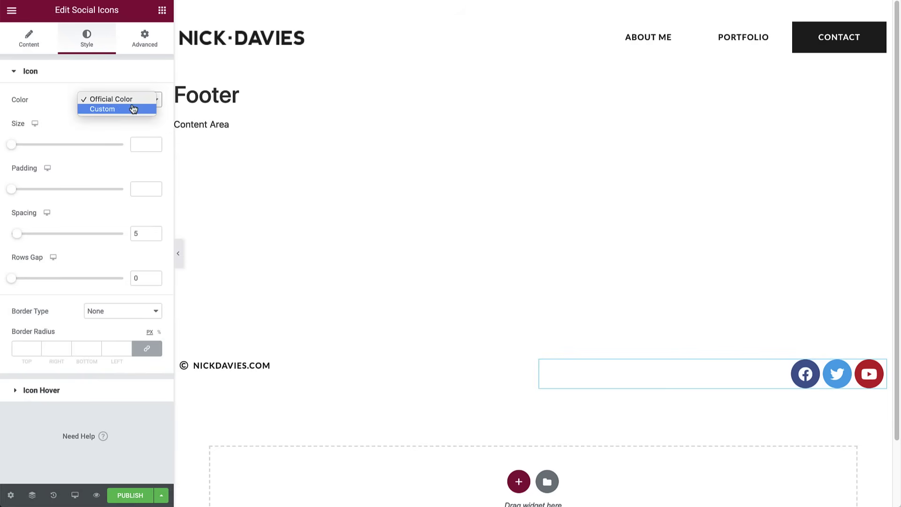
pyautogui.click(107, 111)
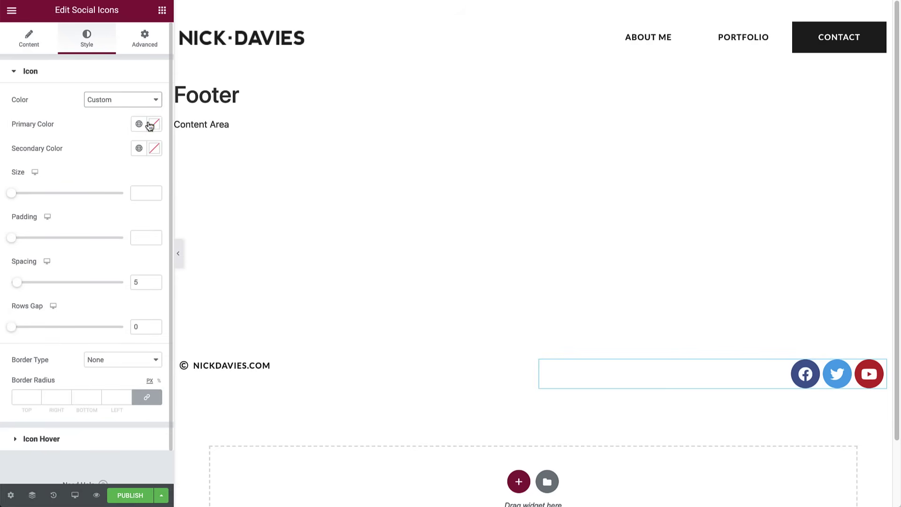
pyautogui.click(154, 124)
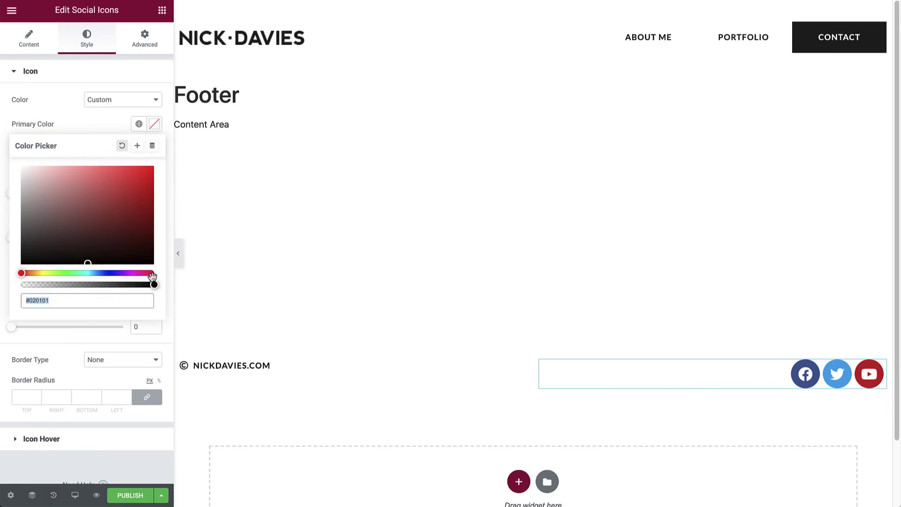
pyautogui.moveTo(154, 285); pyautogui.dragTo(21, 288)
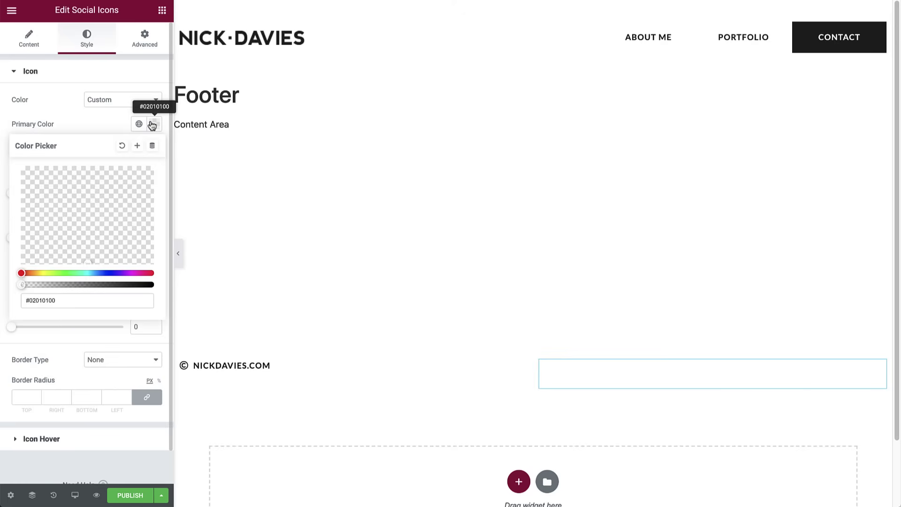
pyautogui.click(152, 125)
pyautogui.click(139, 148)
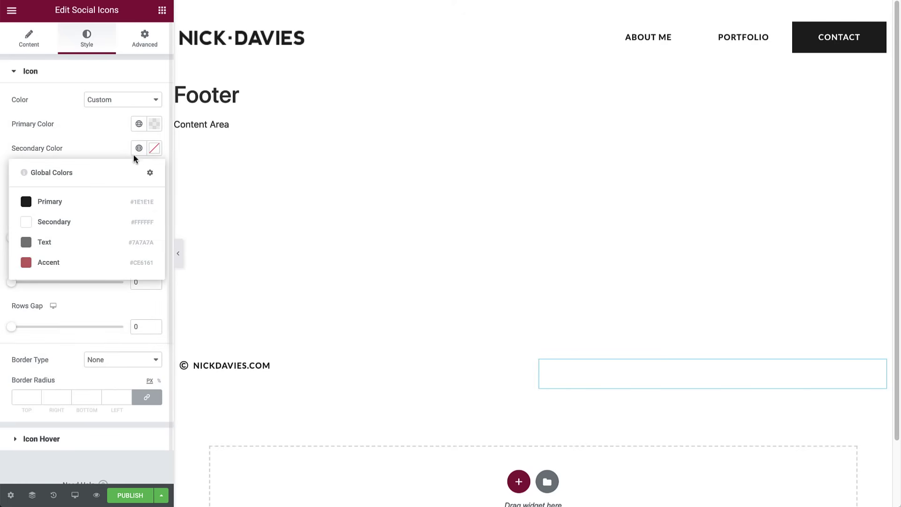
pyautogui.click(84, 203)
pyautogui.click(134, 193)
pyautogui.write('18')
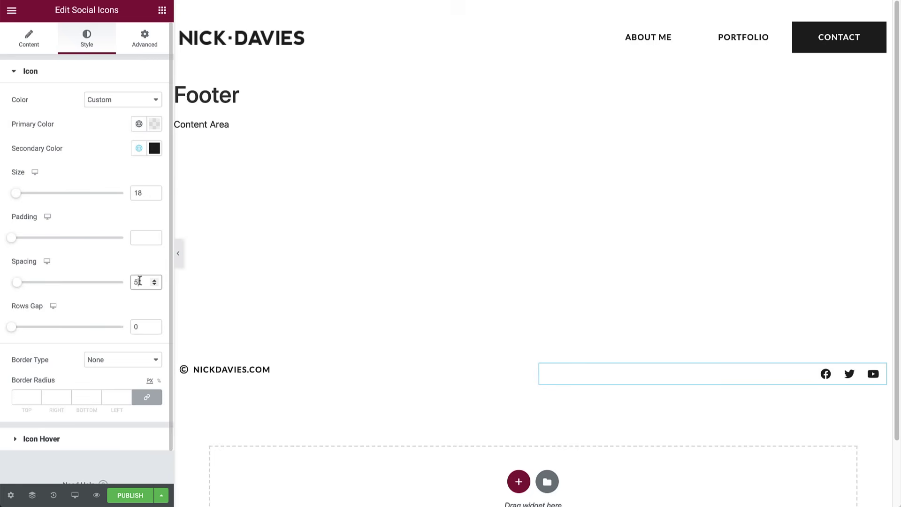
pyautogui.click(155, 284)
# - On hover, keep the icon background transparent and turn the glyphs Accent red
pyautogui.click(49, 439)
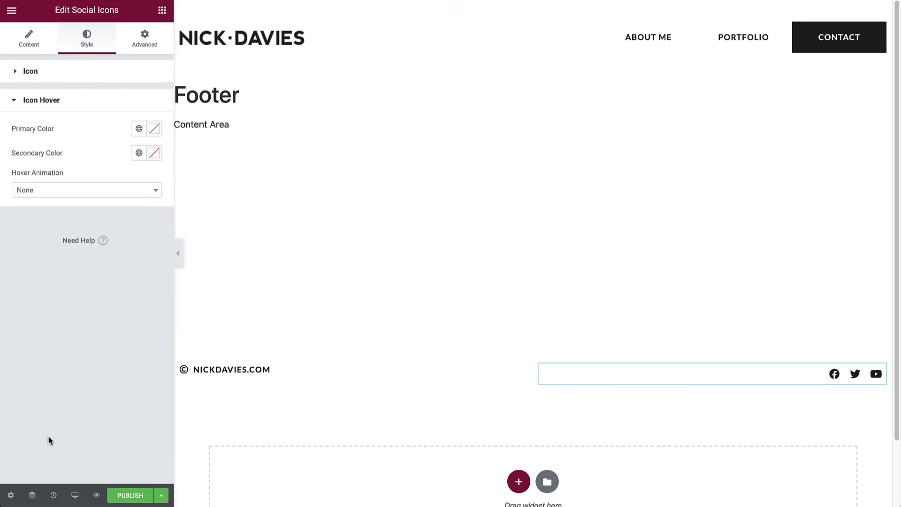
pyautogui.click(154, 128)
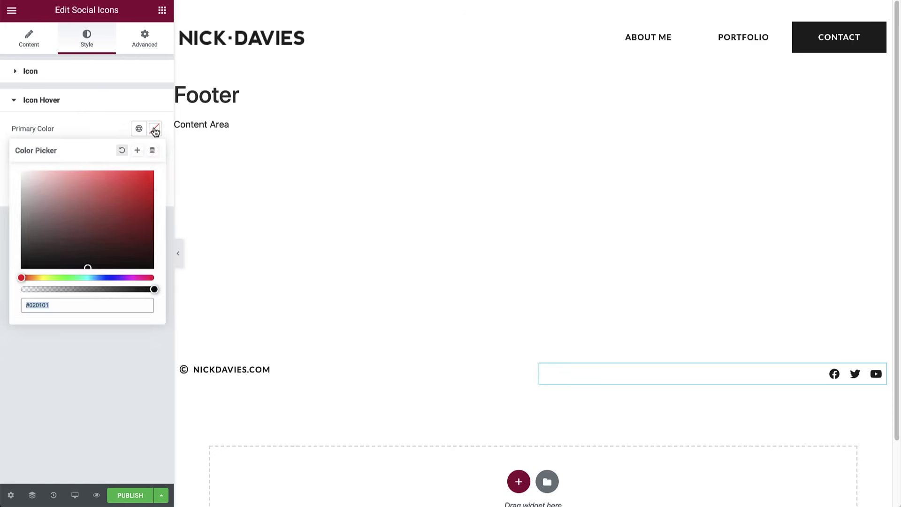
pyautogui.moveTo(155, 286); pyautogui.dragTo(10, 297)
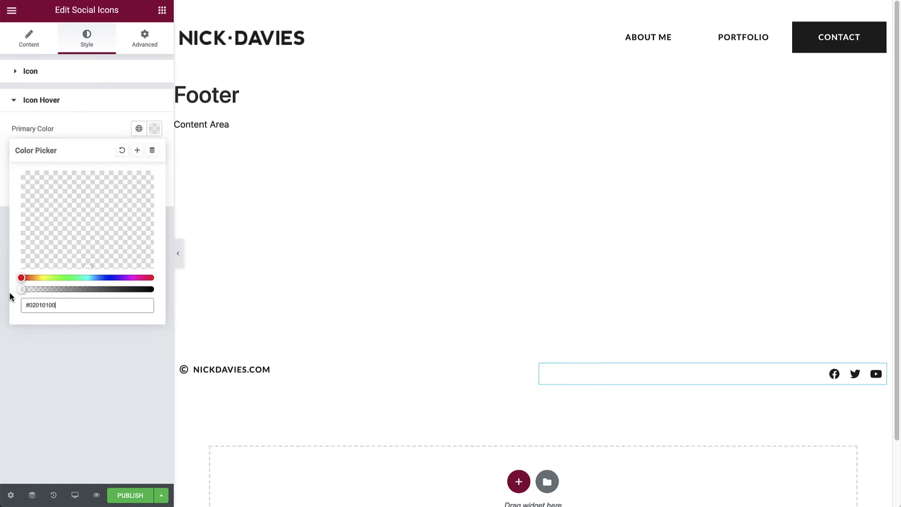
pyautogui.click(150, 131)
pyautogui.click(140, 155)
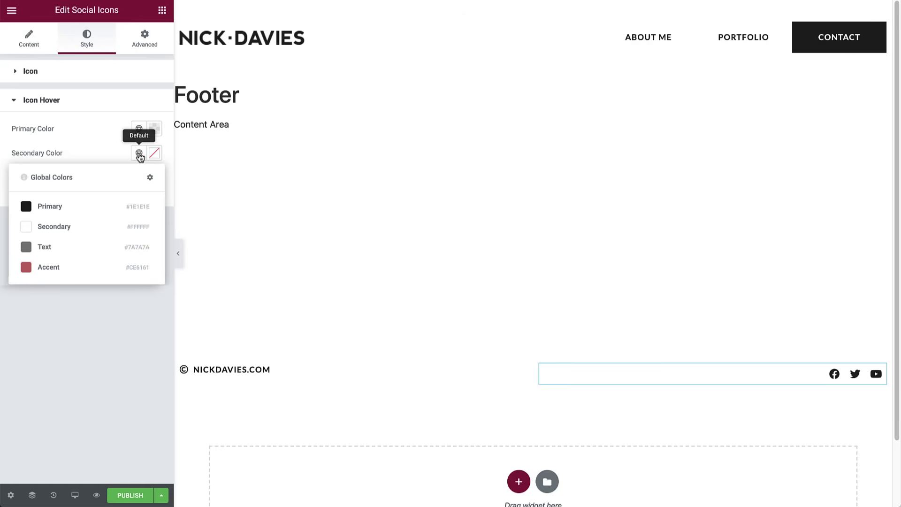
pyautogui.click(51, 267)
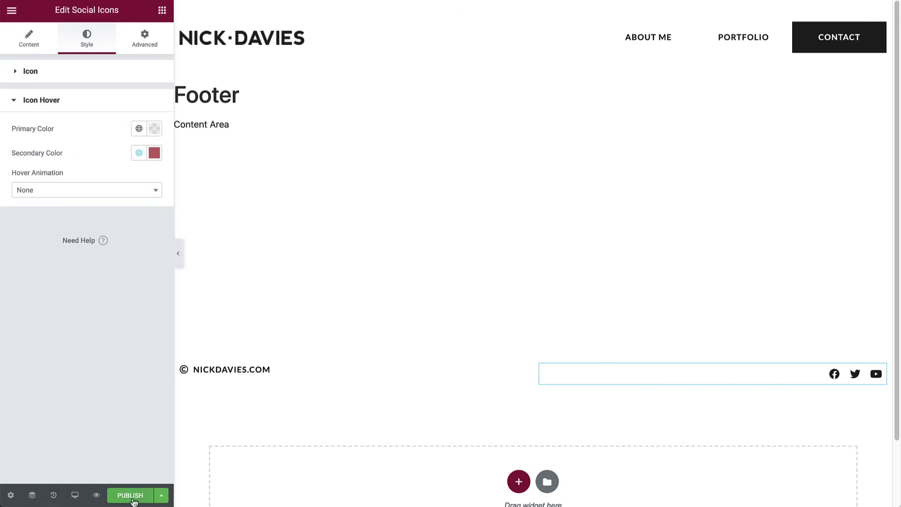
# - Publish the footer with an Include Entire Site condition and exit to the WordPress dashboard
pyautogui.click(131, 498)
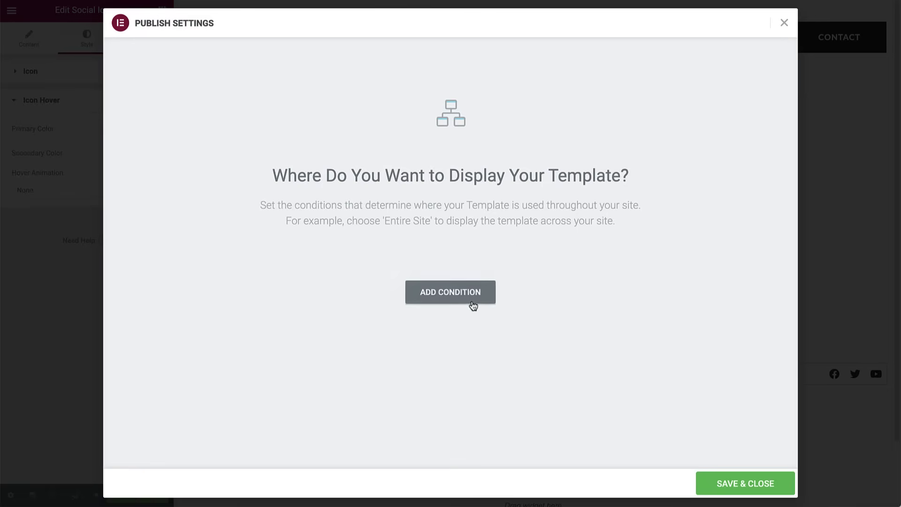
pyautogui.click(473, 295)
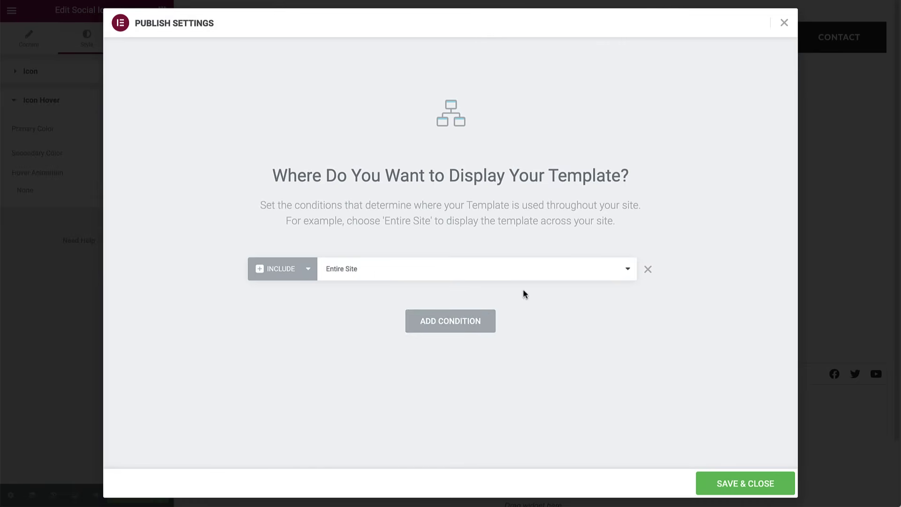
pyautogui.click(728, 484)
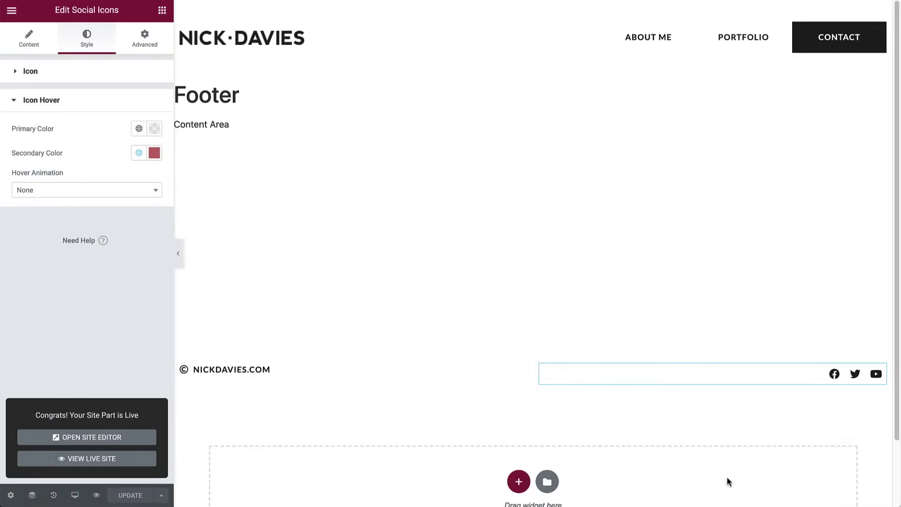
pyautogui.click(12, 14)
pyautogui.click(71, 215)
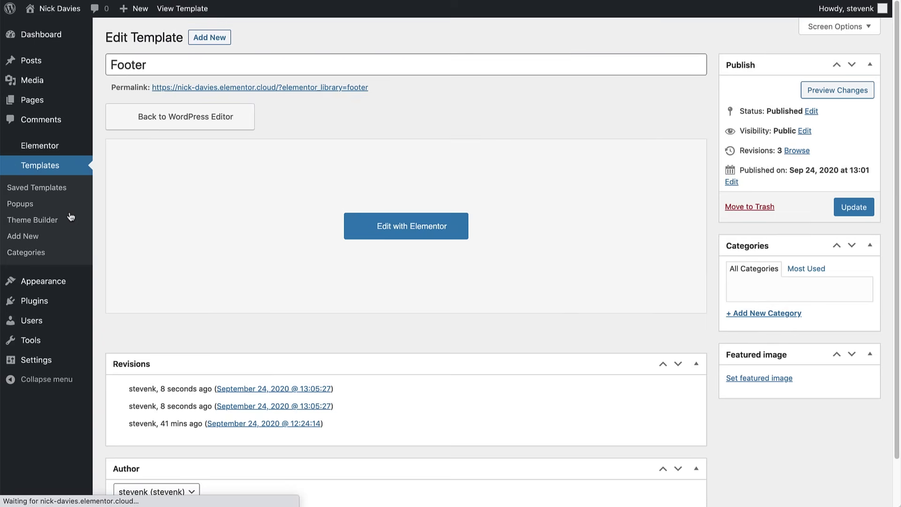